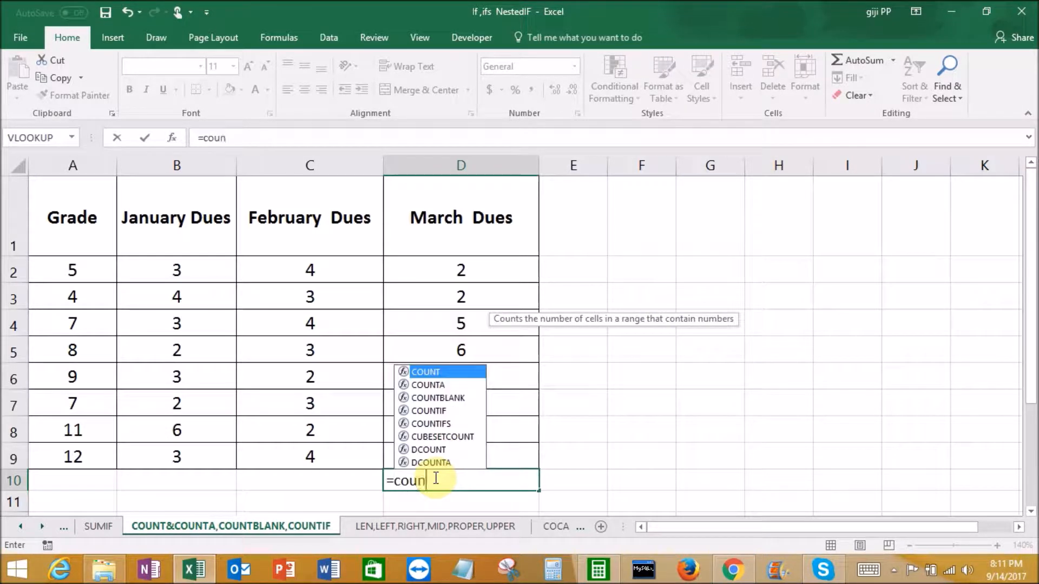
# Complete the formula in D10 as a COUNT of the numeric cells in B2:D9
pyautogui.doubleClick(433, 373)
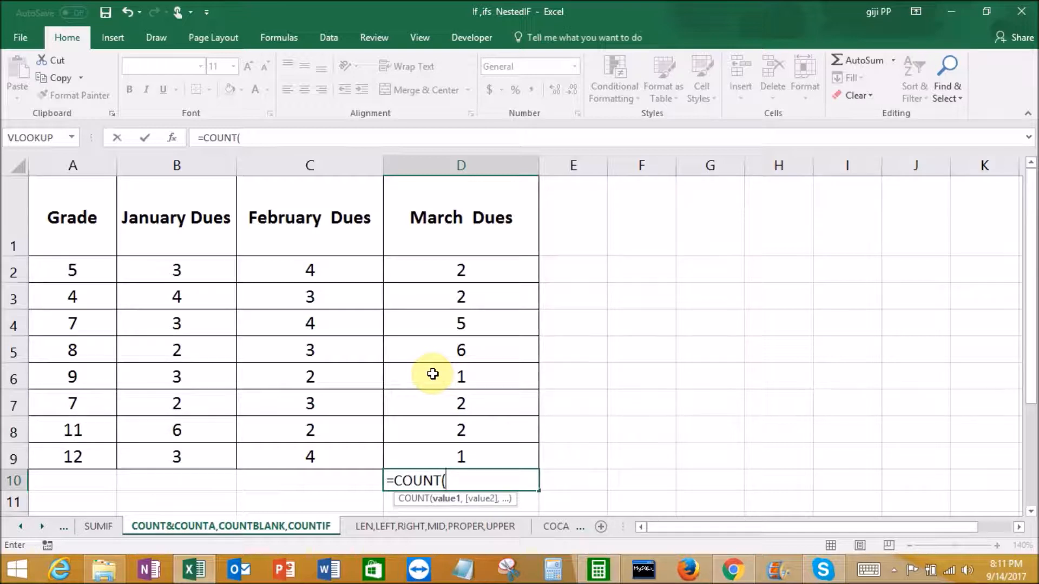
pyautogui.moveTo(174, 273)
pyautogui.mouseDown()
pyautogui.moveTo(225, 295)
pyautogui.moveTo(467, 452)
pyautogui.mouseUp()
pyautogui.write(')')
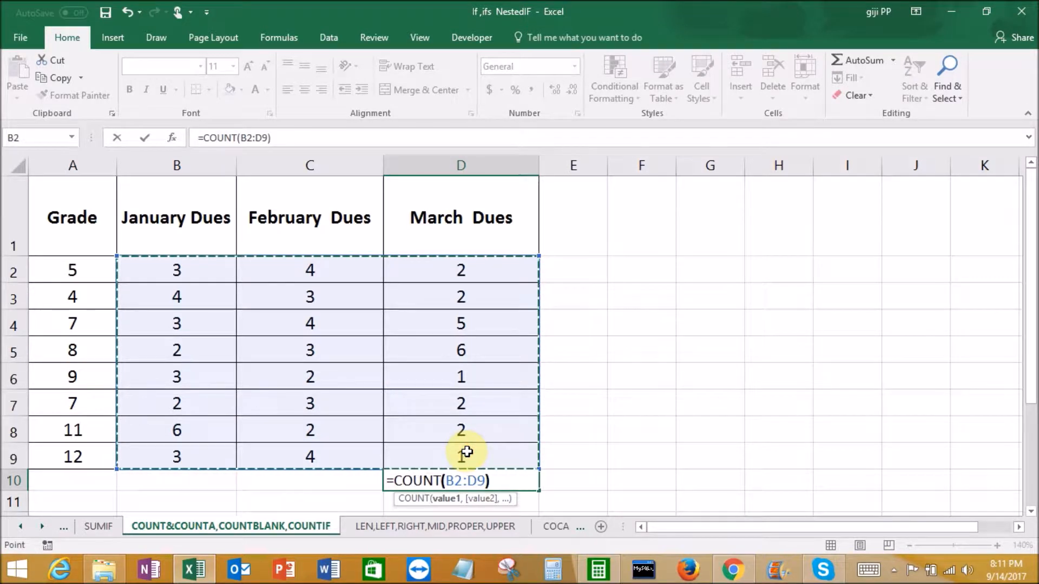
pyautogui.press('Return')
# Clear the COUNT formula from D10 and empty the March dues value in D2
pyautogui.click(496, 481)
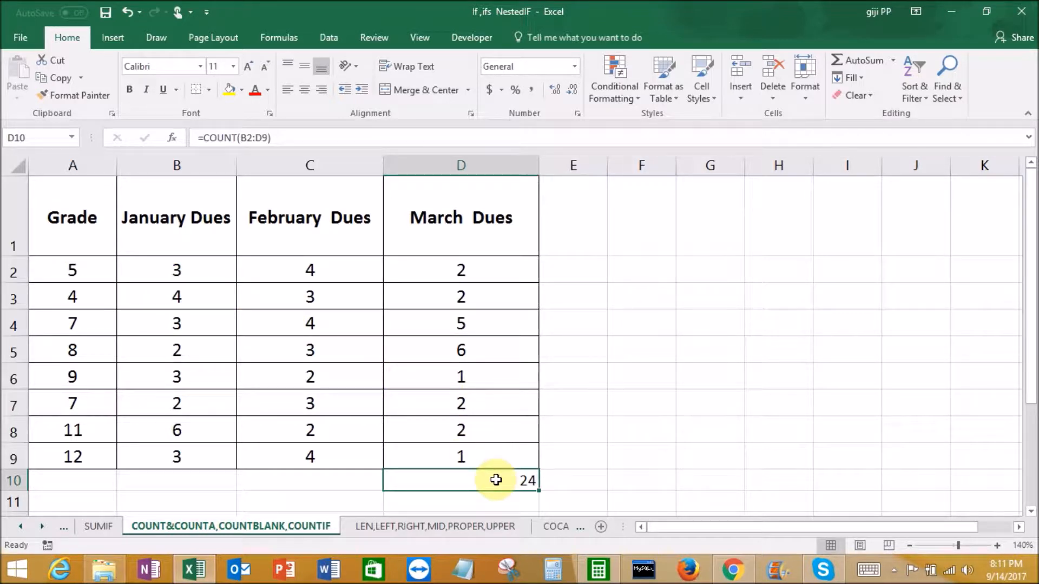
pyautogui.press('Delete')
pyautogui.click(490, 275)
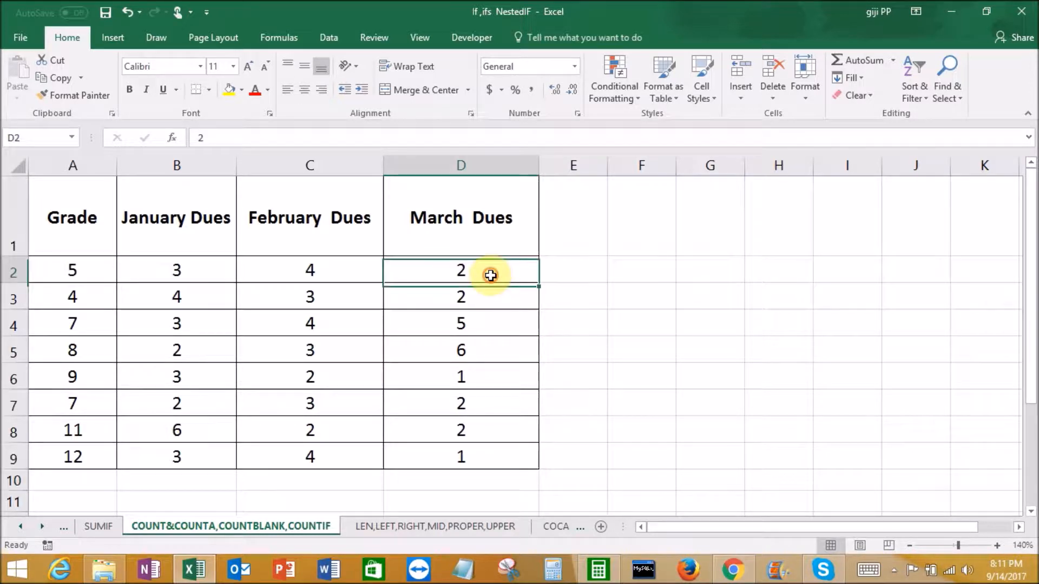
pyautogui.press('Delete')
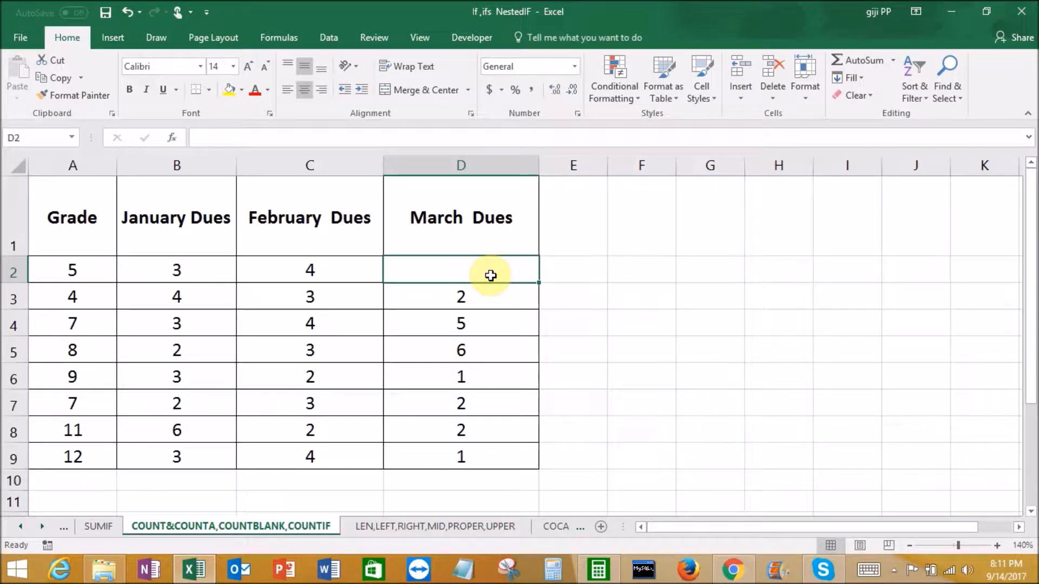
# Enter a COUNTA formula in D10 that counts the non-empty cells in B2:D9
pyautogui.click(474, 483)
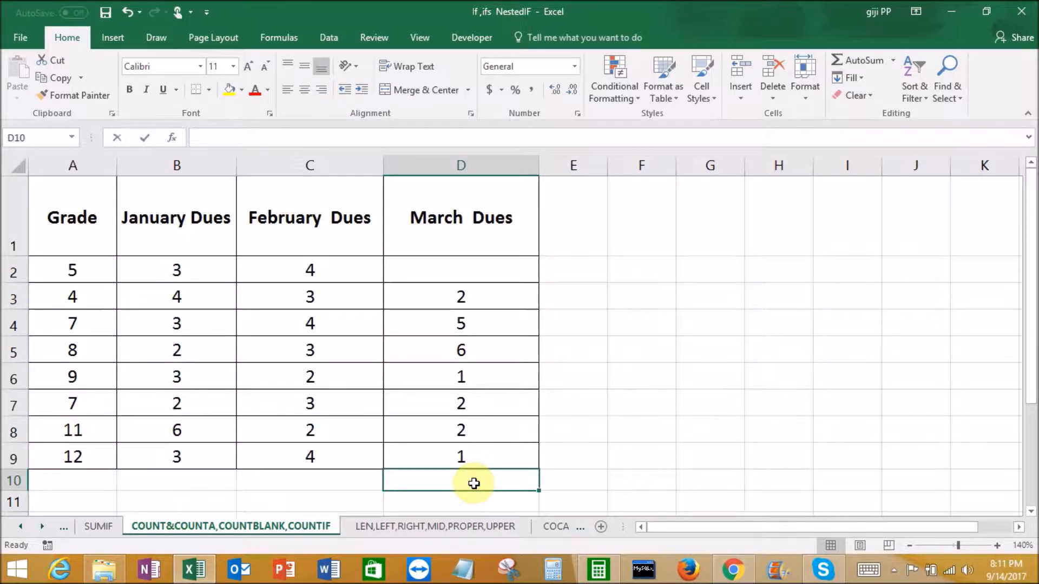
pyautogui.write('=cou')
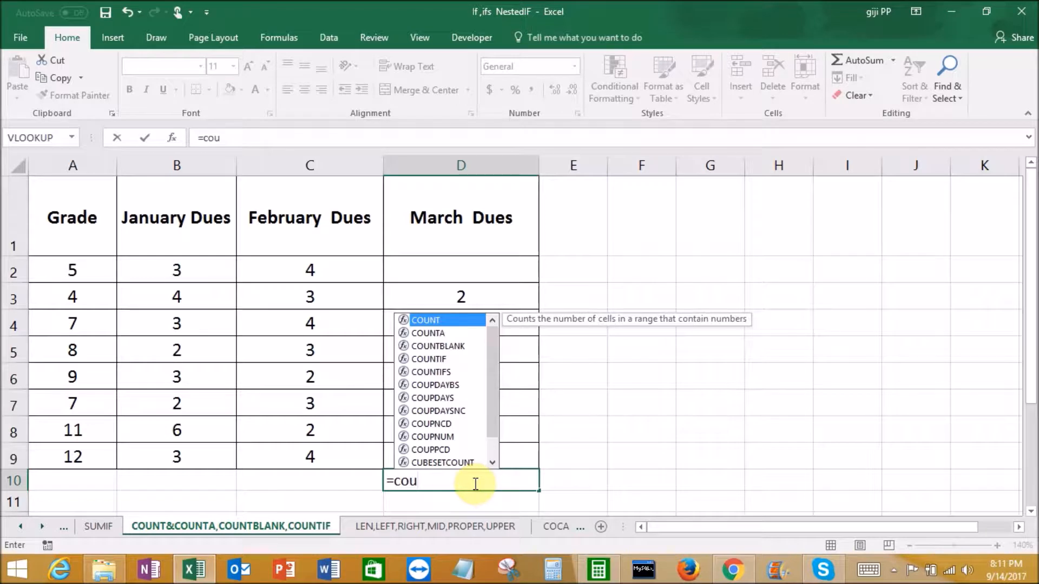
pyautogui.doubleClick(433, 334)
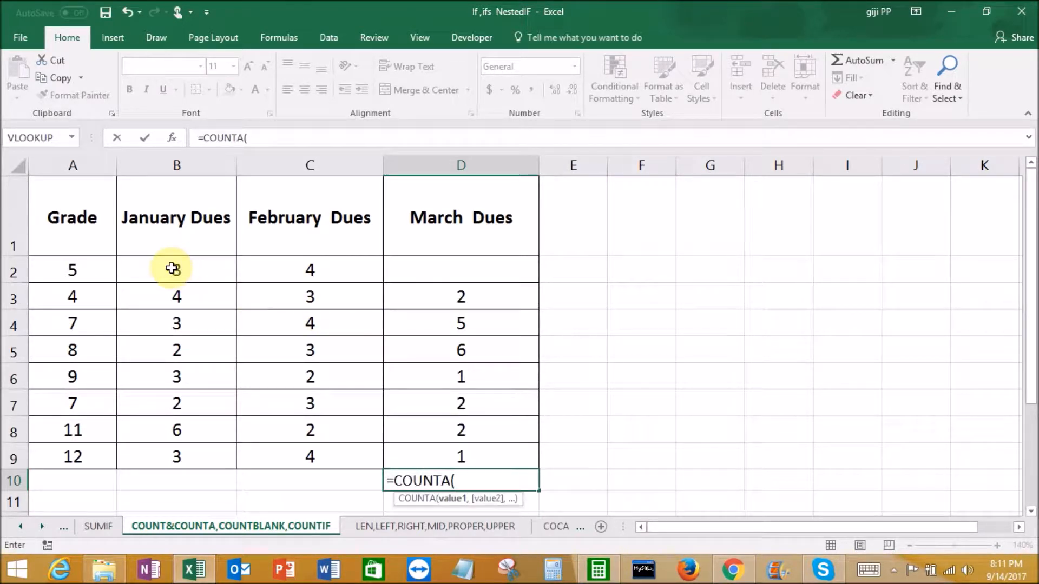
pyautogui.moveTo(173, 268); pyautogui.dragTo(438, 458)
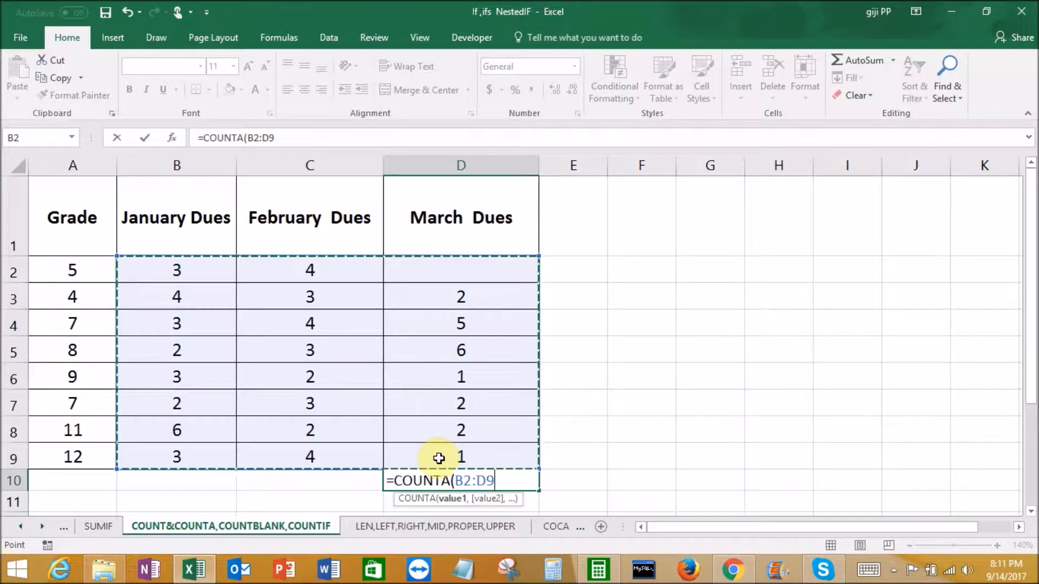
pyautogui.press('Return')
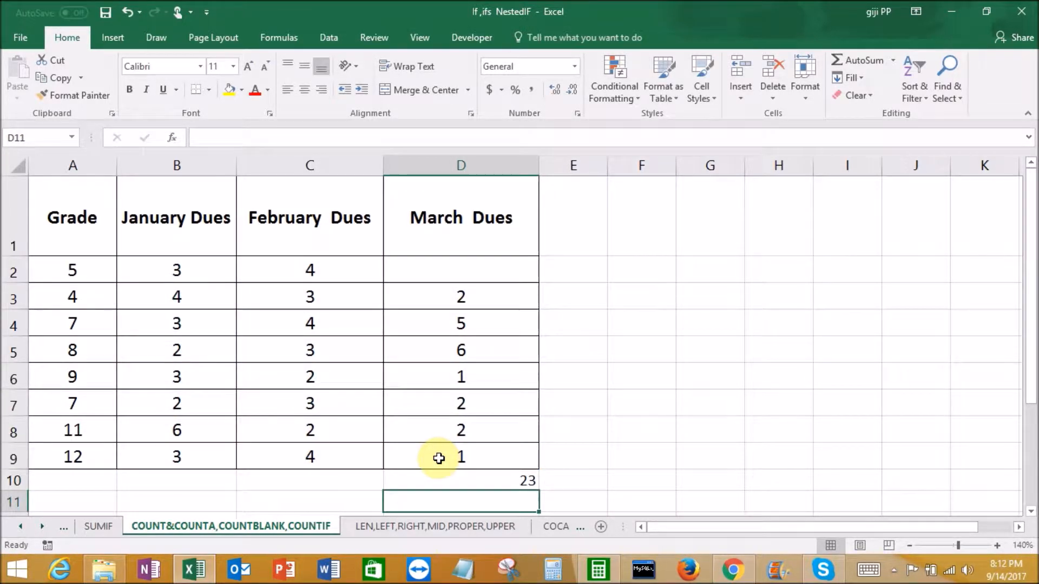
pyautogui.click(511, 480)
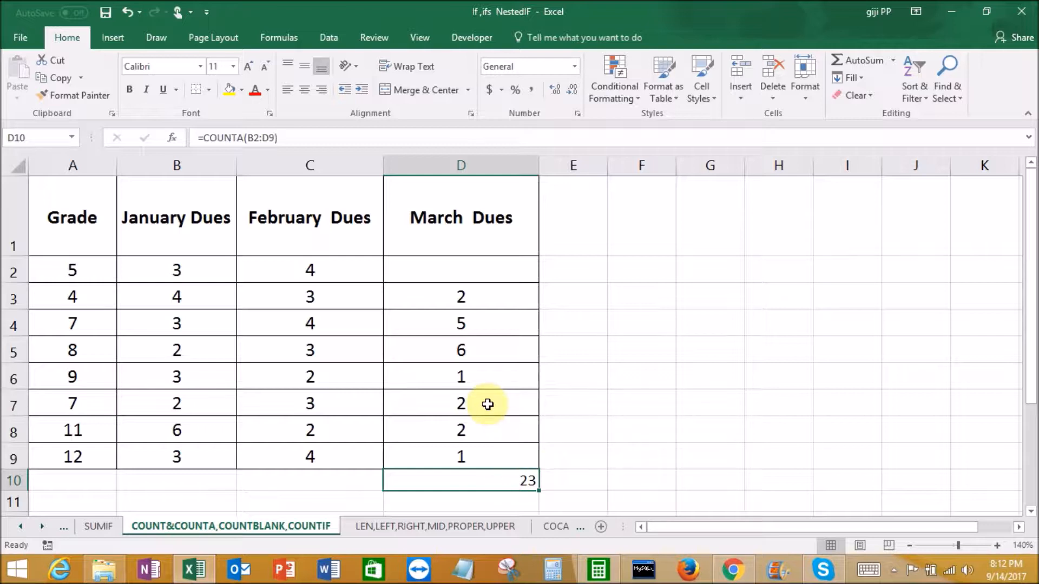
pyautogui.click(474, 274)
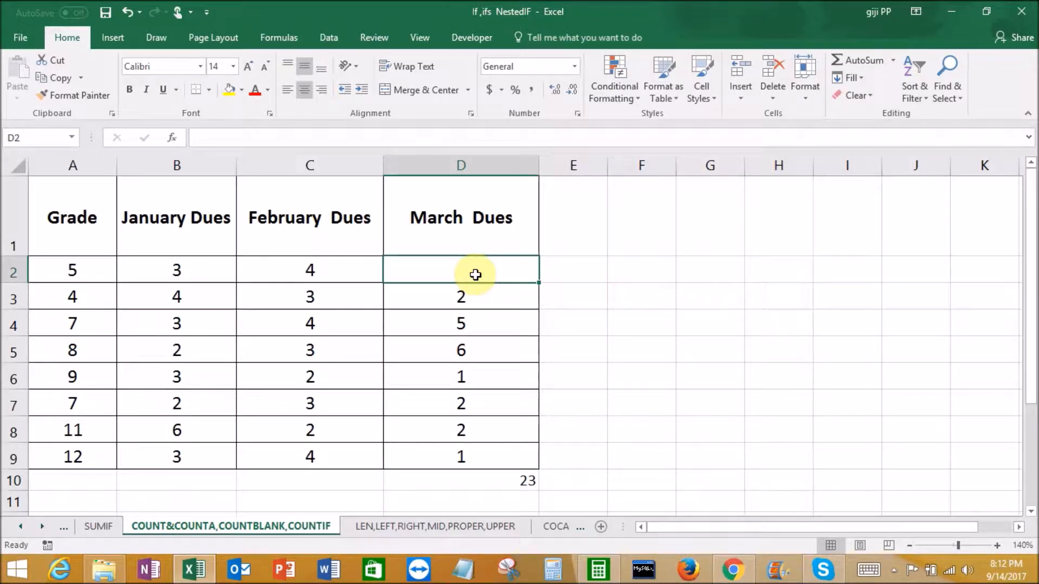
# Replace the COUNTA formula in D10 with a COUNTBLANK formula over B2:D9
pyautogui.click(528, 484)
pyautogui.press('Delete')
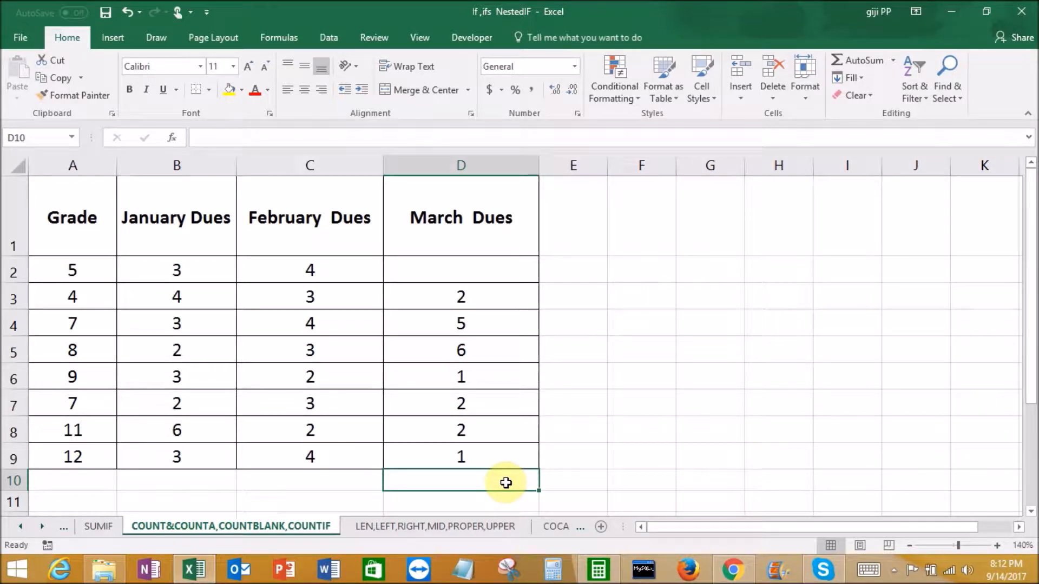
pyautogui.write('=')
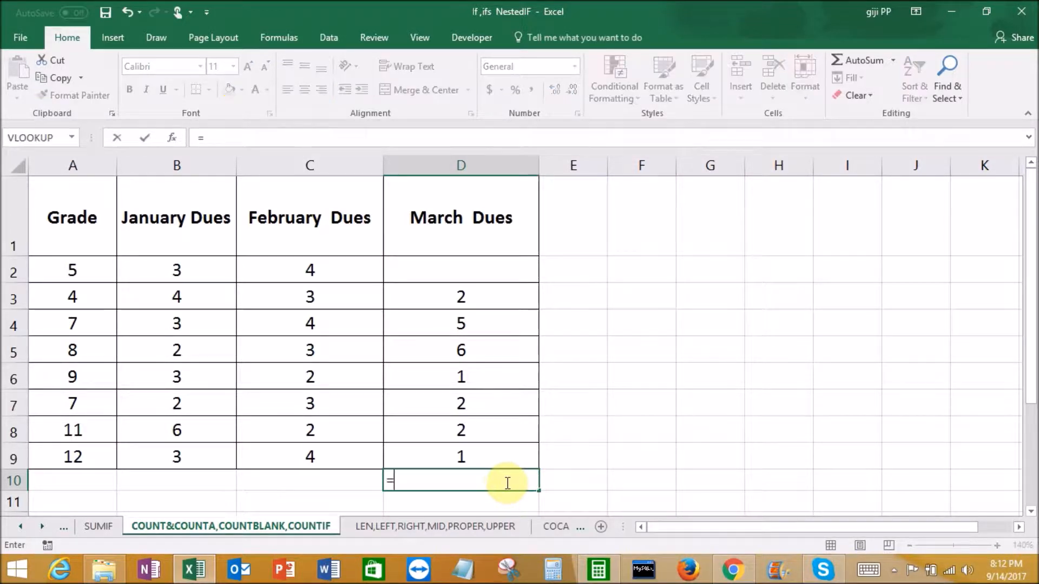
pyautogui.write('coun')
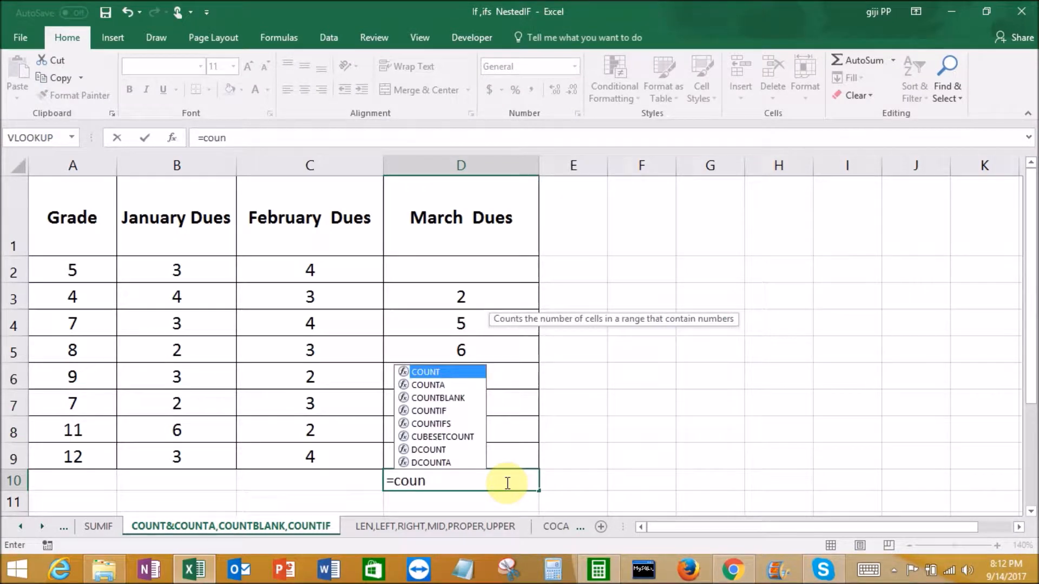
pyautogui.doubleClick(438, 398)
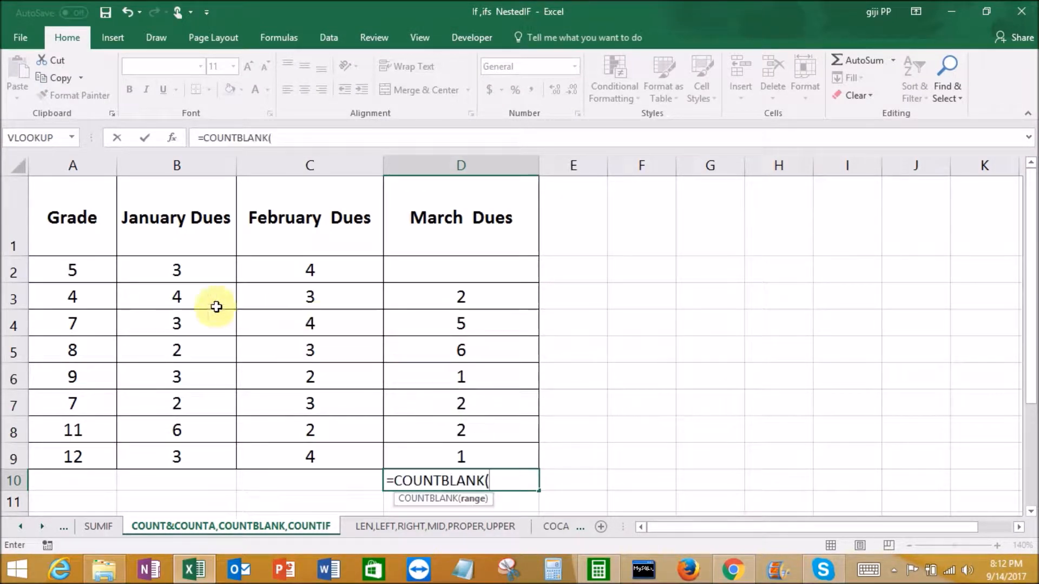
pyautogui.moveTo(174, 269); pyautogui.dragTo(472, 459)
pyautogui.write(')')
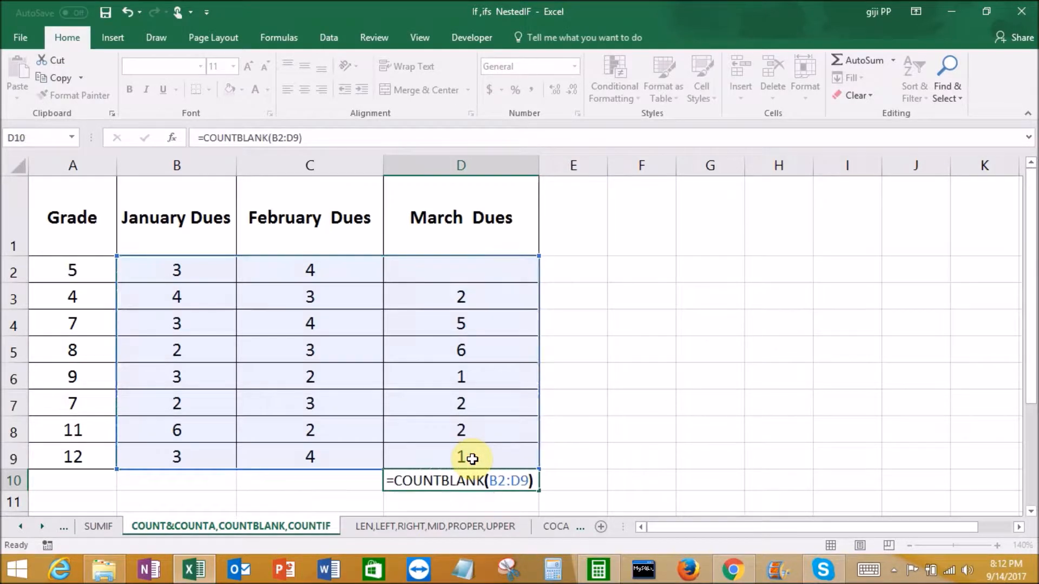
pyautogui.press('Return')
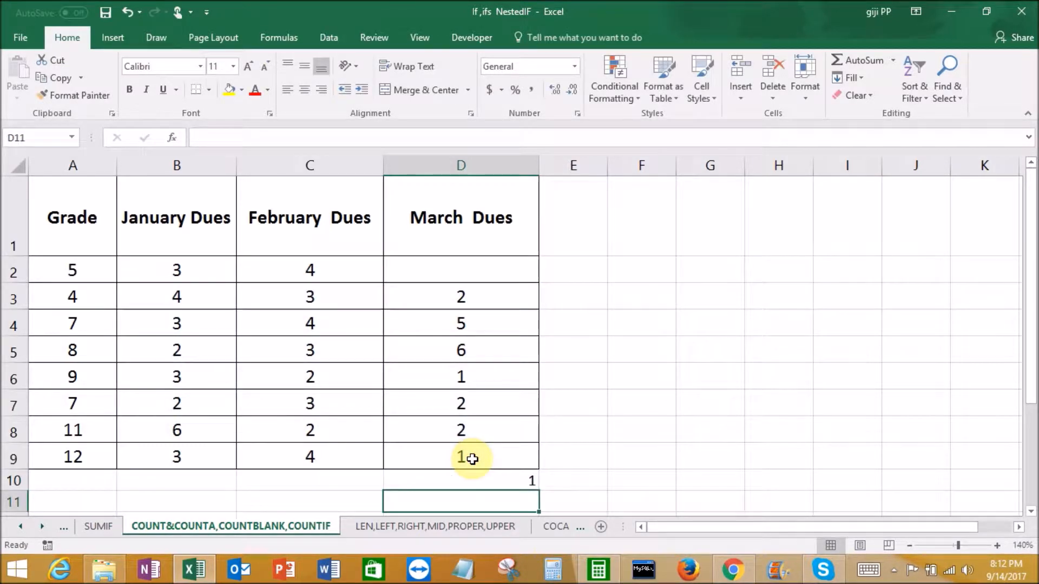
pyautogui.click(462, 270)
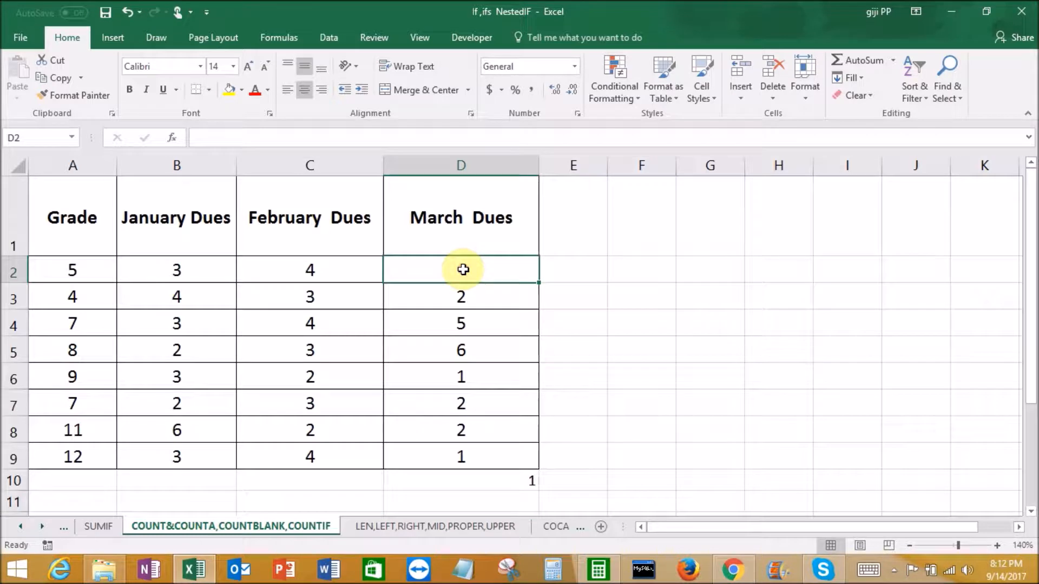
# Replace the formula in D10 with a COUNTIF over B2:D9 using the criterion "3"
pyautogui.click(496, 480)
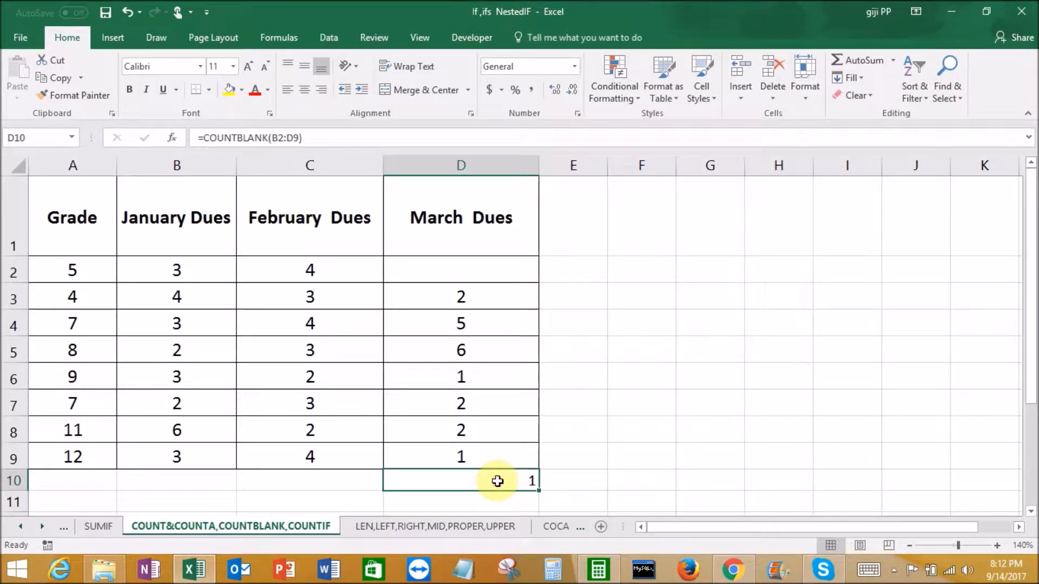
pyautogui.press('Delete')
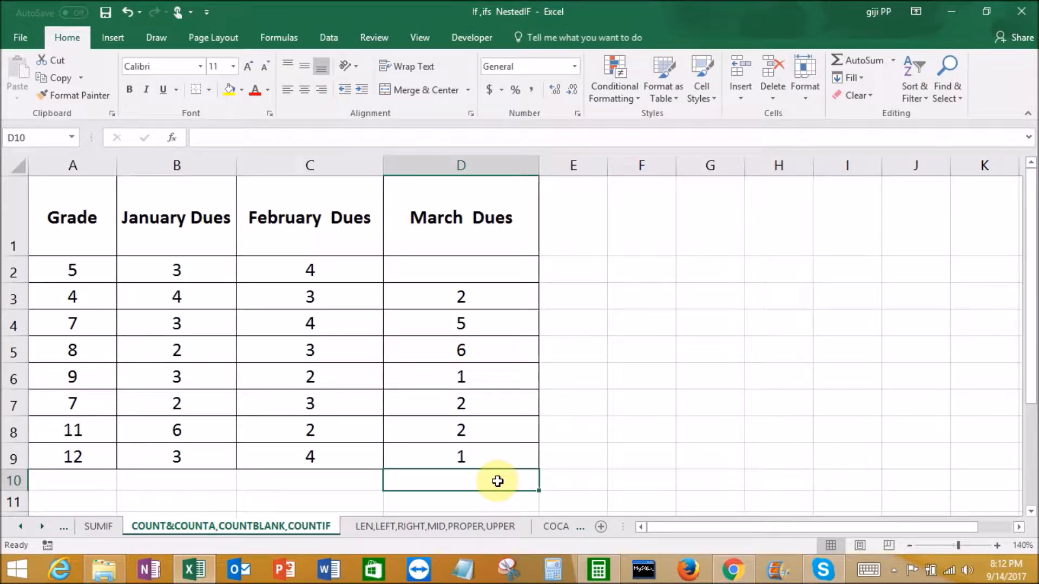
pyautogui.write('=coun')
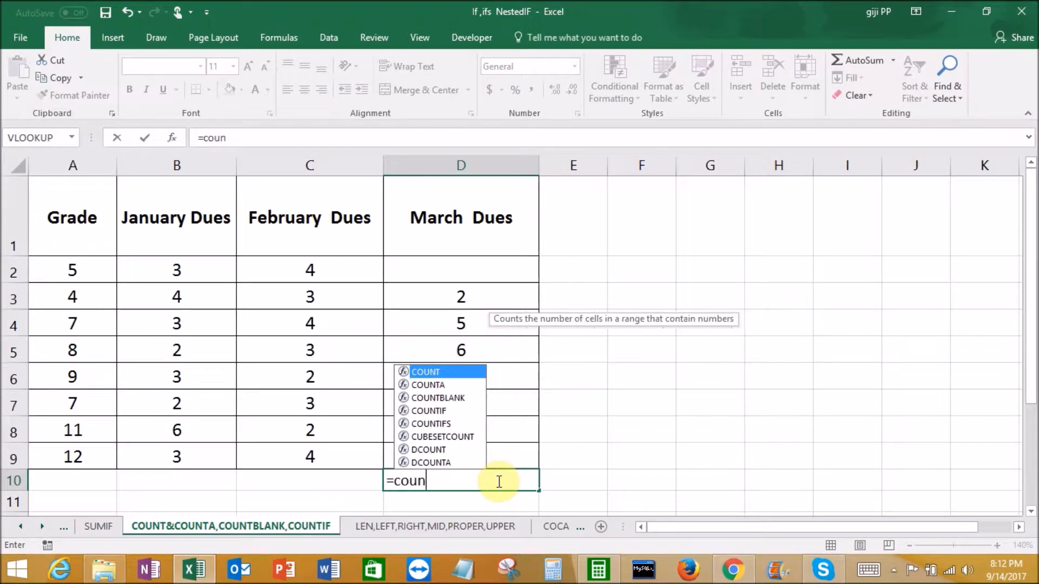
pyautogui.doubleClick(441, 411)
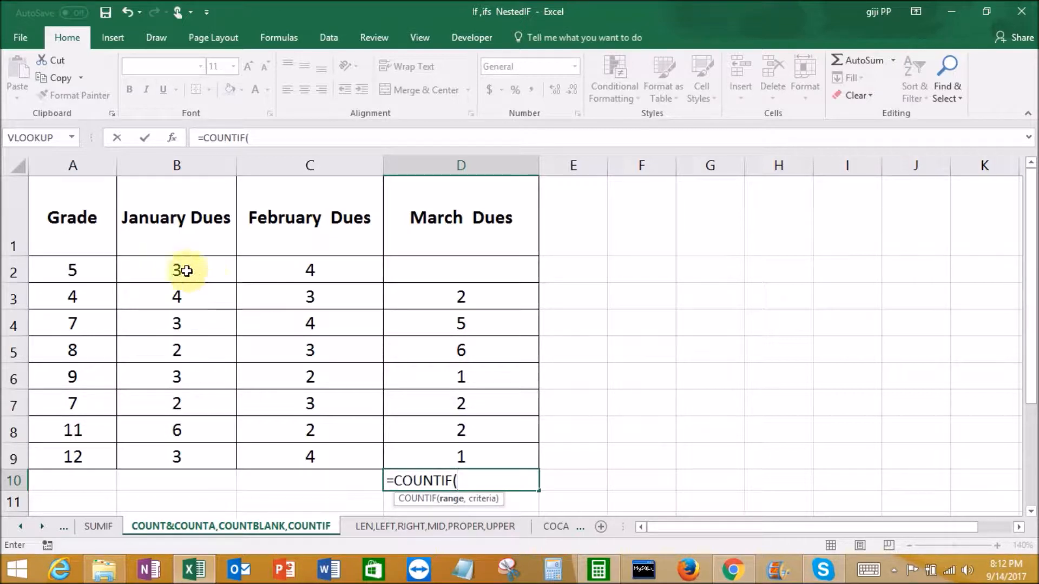
pyautogui.moveTo(181, 268); pyautogui.dragTo(470, 450)
pyautogui.write(',')
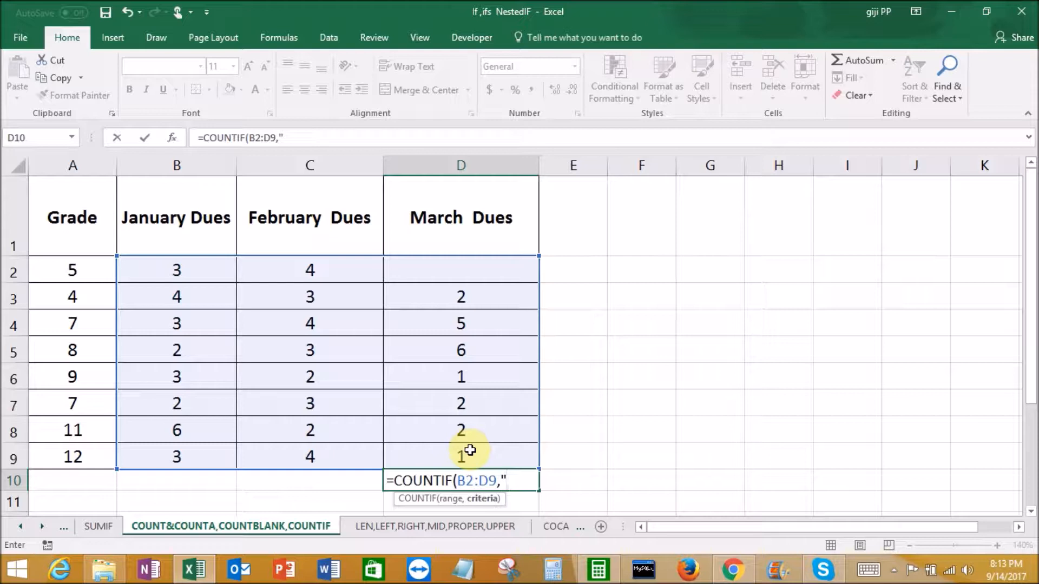
pyautogui.write('"3")')
pyautogui.press('Return')
pyautogui.click(496, 482)
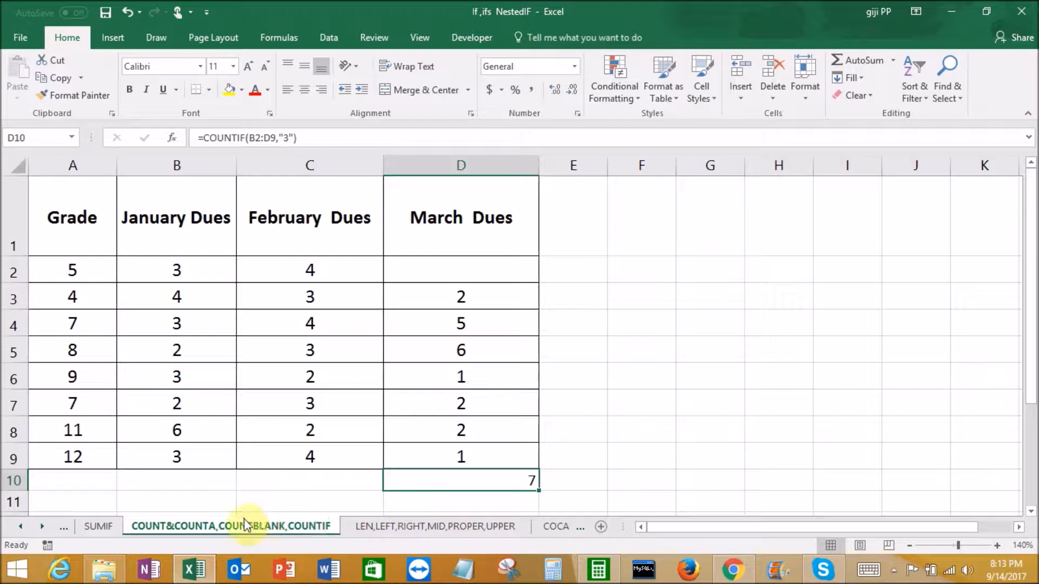
# On the LEN,LEFT,RIGHT,MID,PROPER,UPPER sheet, enter a LEN formula in A6 that counts the characters of the text in A5
pyautogui.click(380, 527)
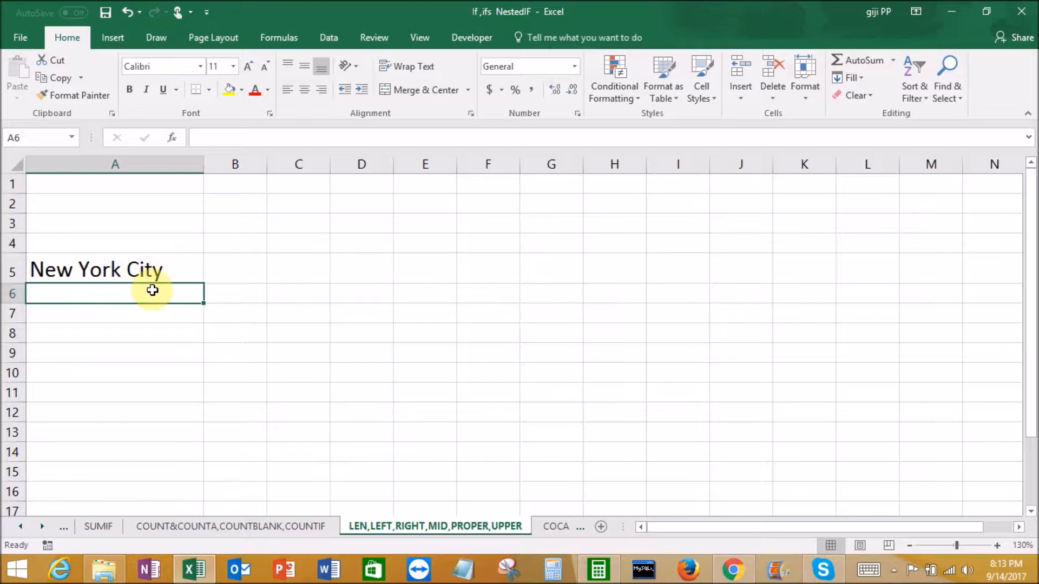
pyautogui.write('=len')
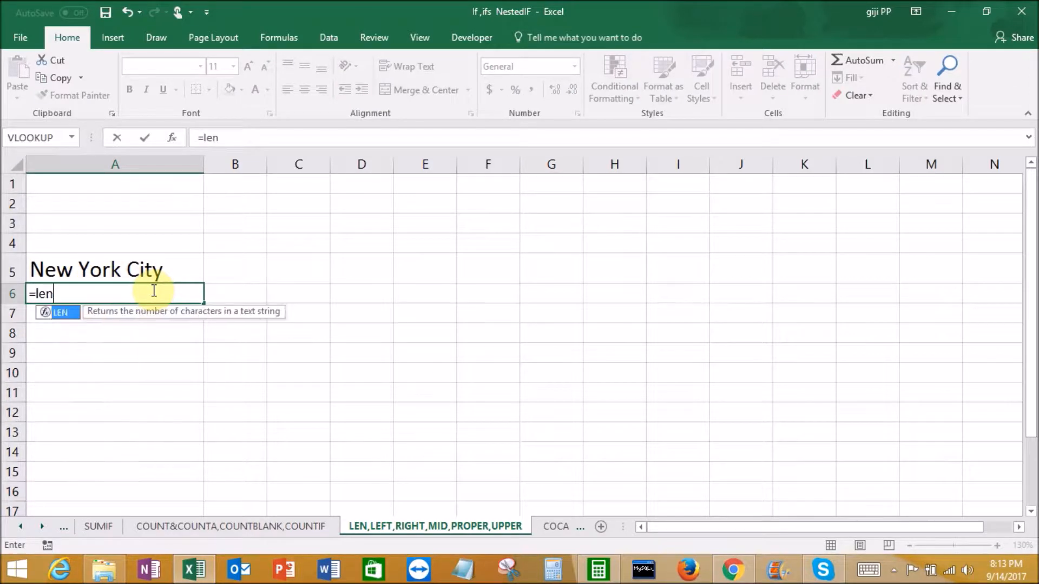
pyautogui.doubleClick(67, 313)
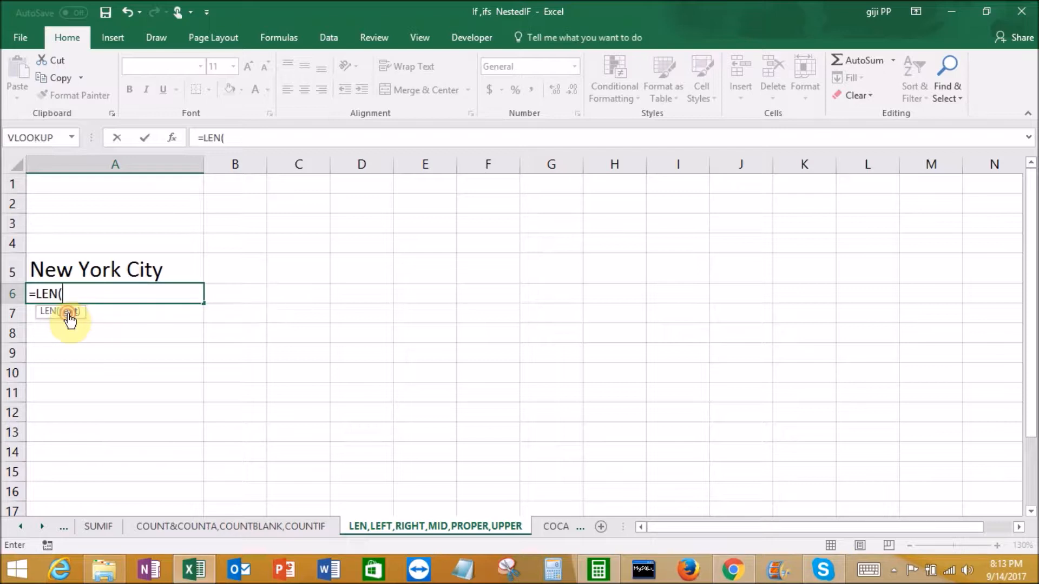
pyautogui.click(86, 268)
pyautogui.write(')')
pyautogui.press('Return')
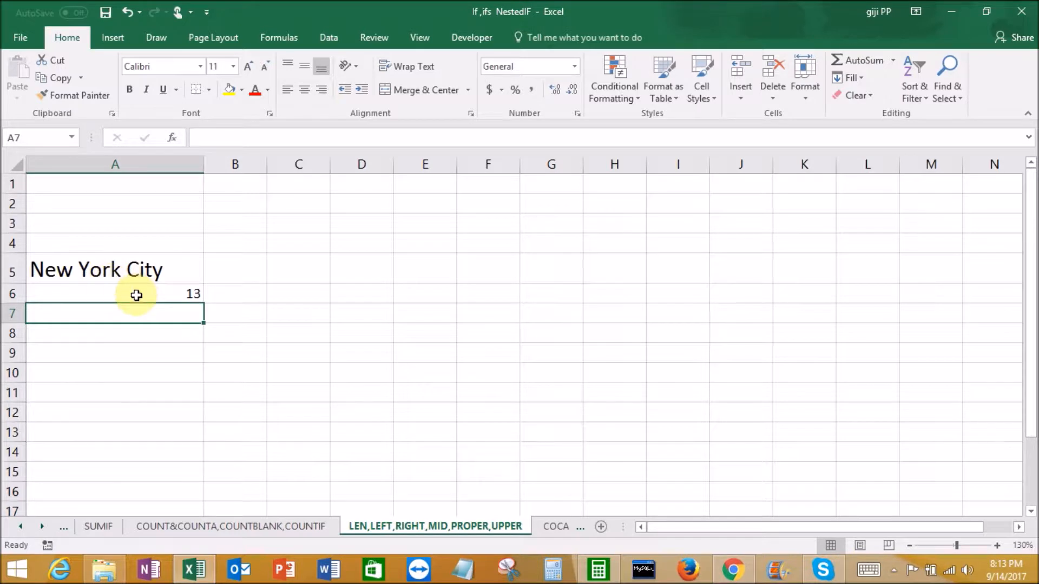
# Replace the LEN formula in A6 with a LEFT formula that returns the first 3 characters of A5
pyautogui.click(136, 294)
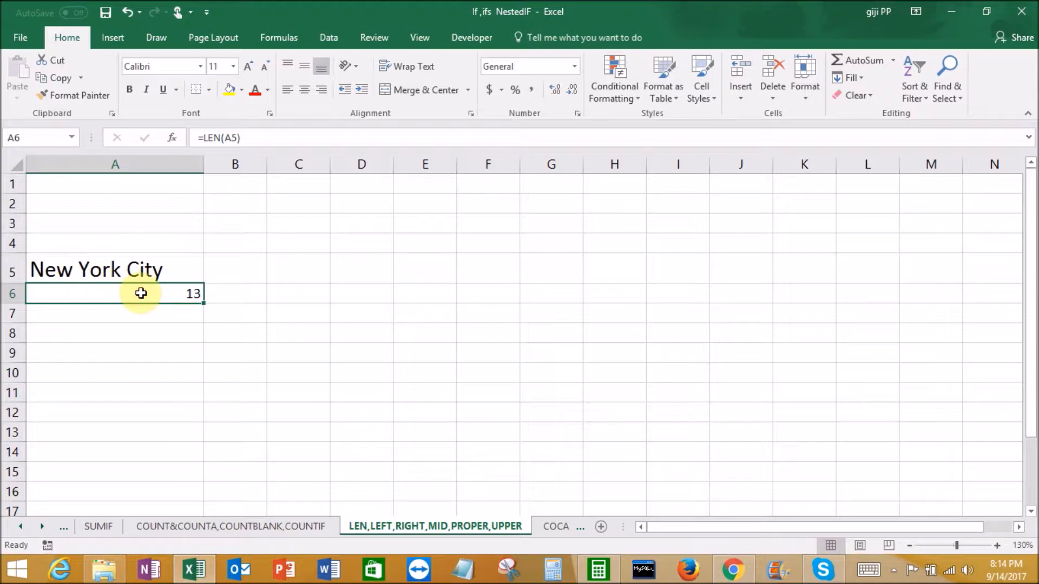
pyautogui.press('Delete')
pyautogui.write('lef')
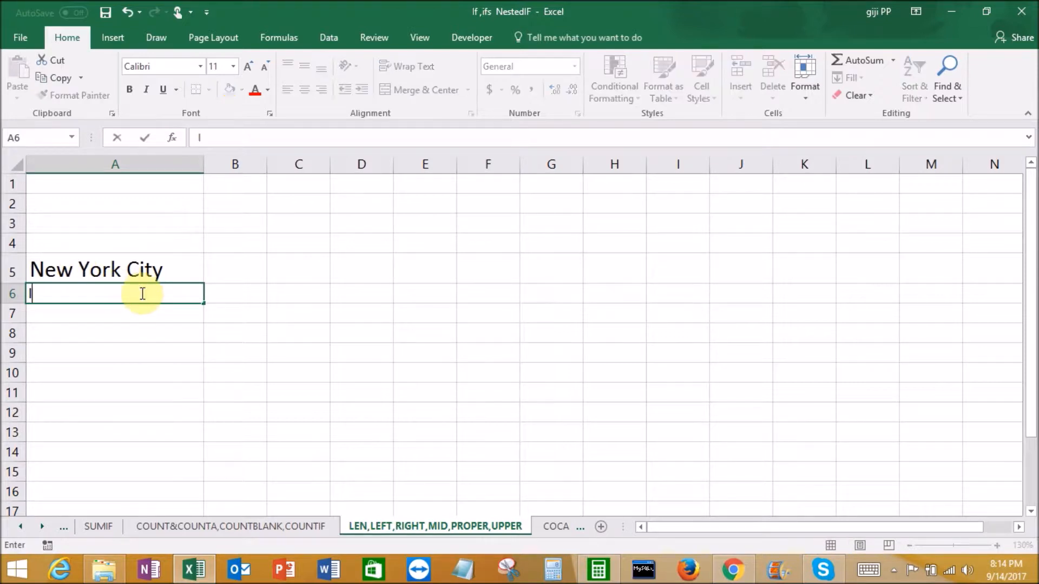
pyautogui.press('BackSpace')
pyautogui.press('BackSpace')
pyautogui.press('BackSpace')
pyautogui.press('BackSpace')
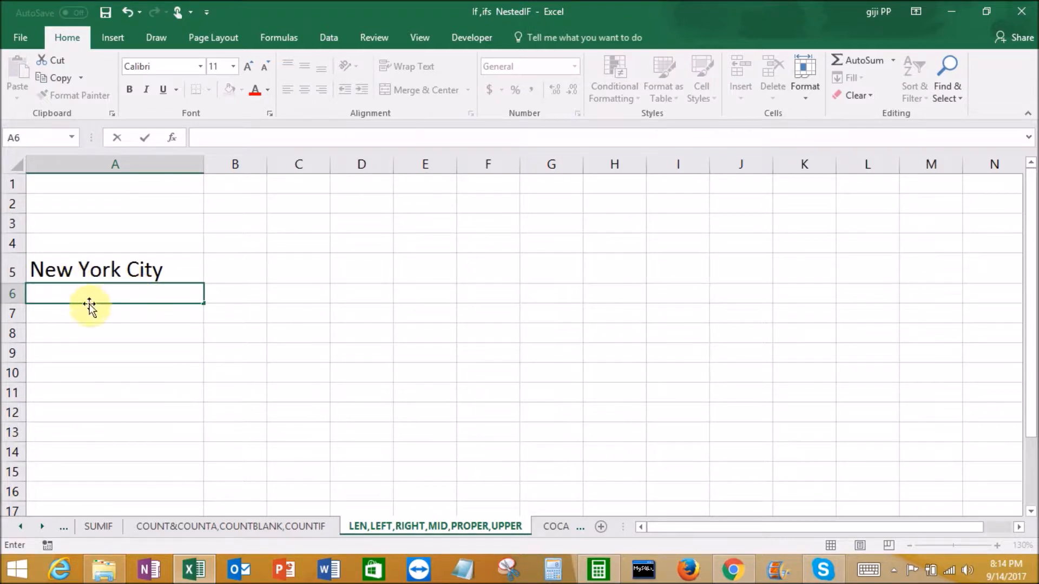
pyautogui.write('=')
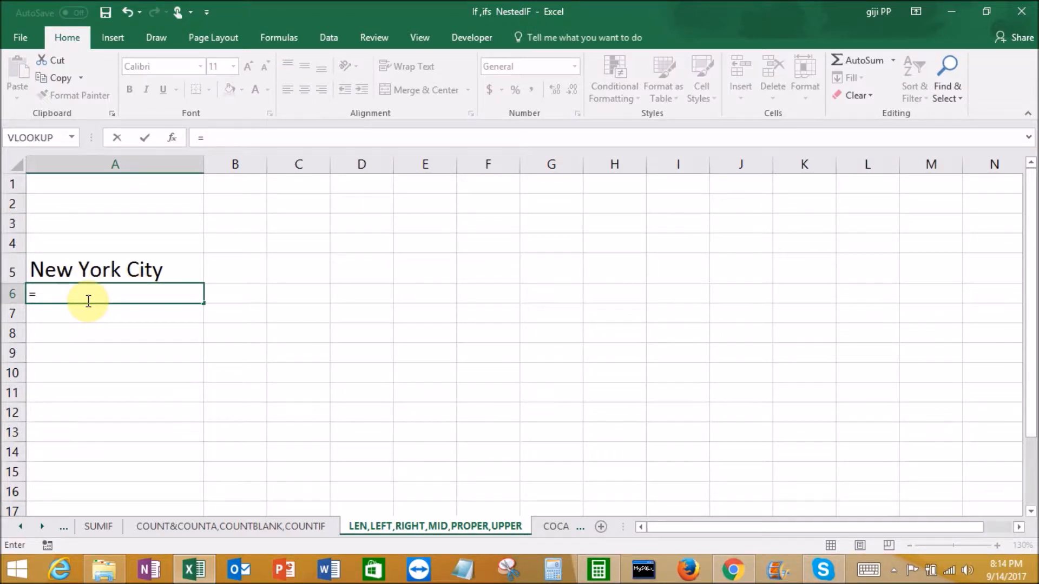
pyautogui.write('left')
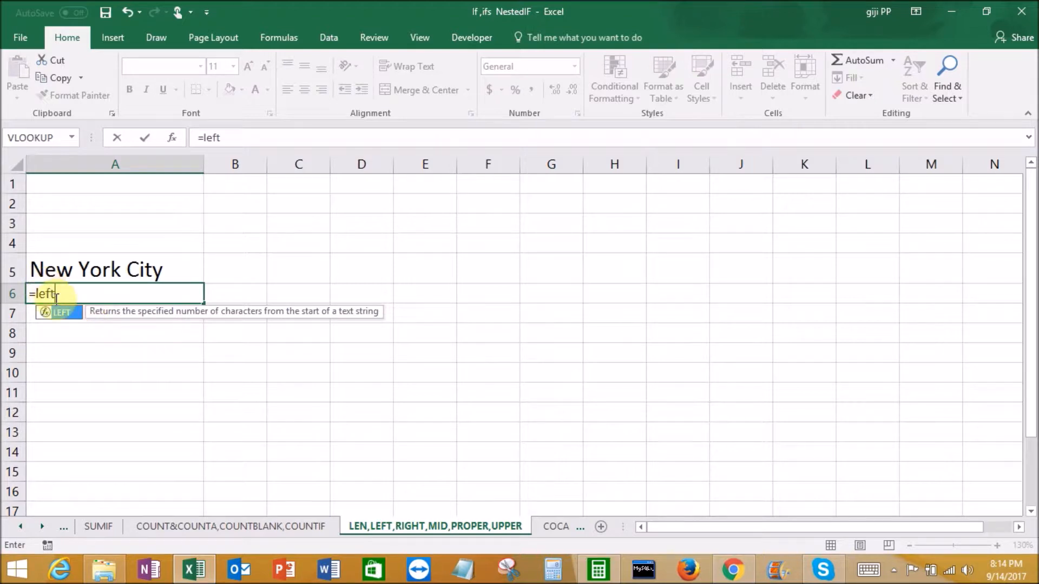
pyautogui.doubleClick(63, 314)
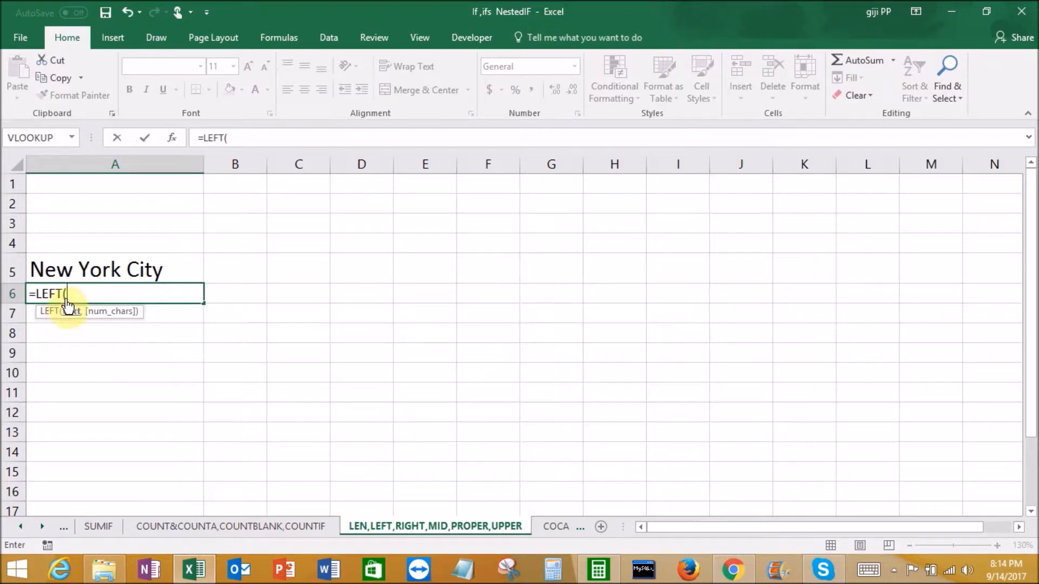
pyautogui.click(69, 269)
pyautogui.write(',')
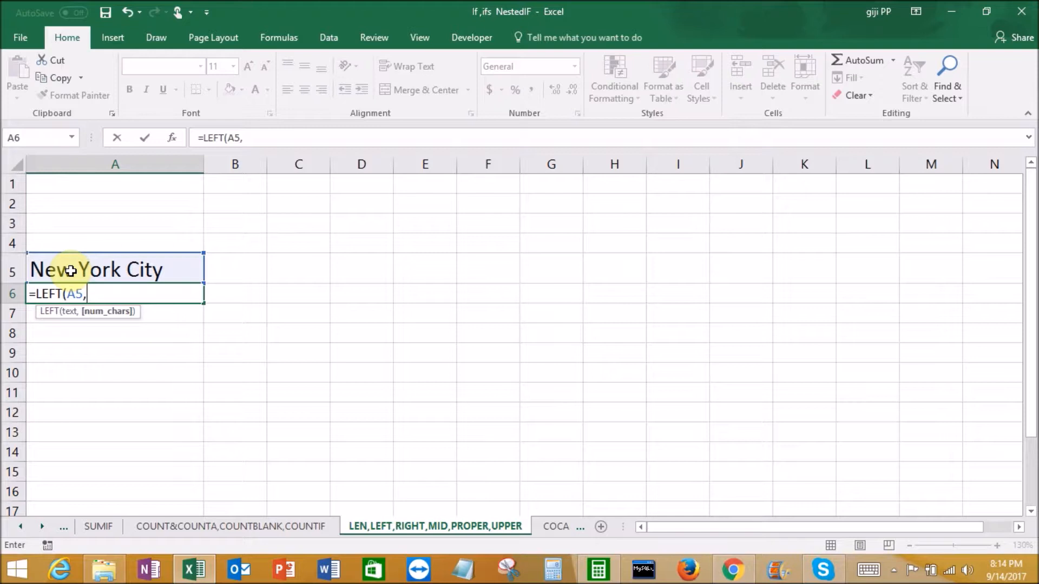
pyautogui.write('3)')
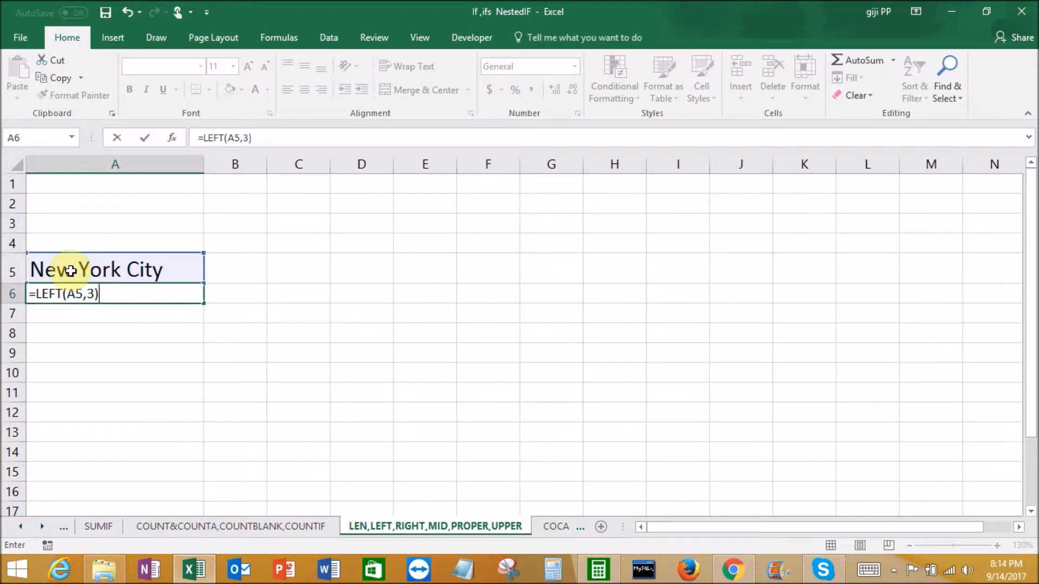
pyautogui.press('Return')
# Replace the formula in A6 with a RIGHT formula that returns the last 4 characters of A5
pyautogui.click(70, 288)
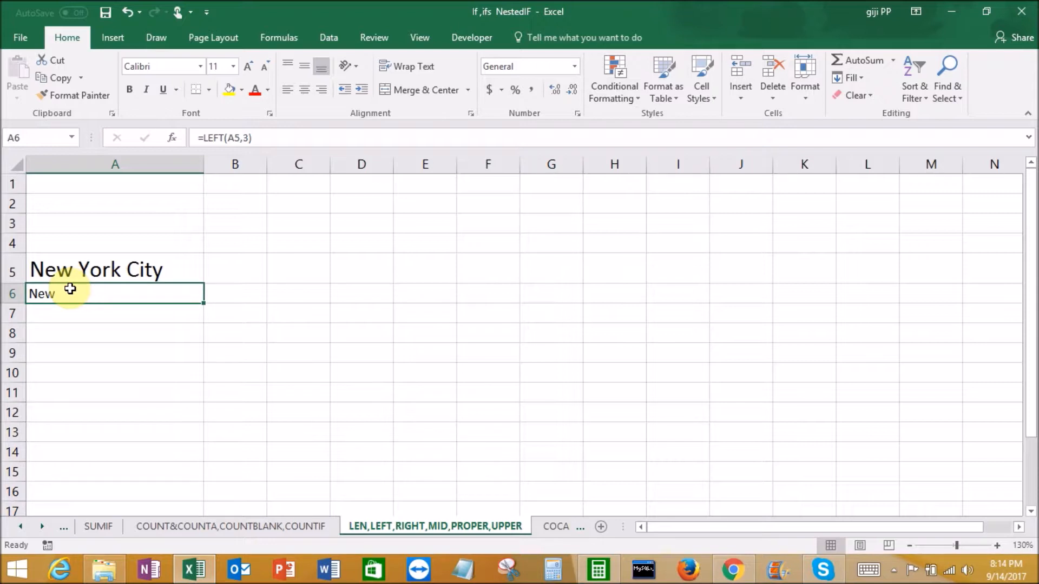
pyautogui.press('Delete')
pyautogui.write('=righ')
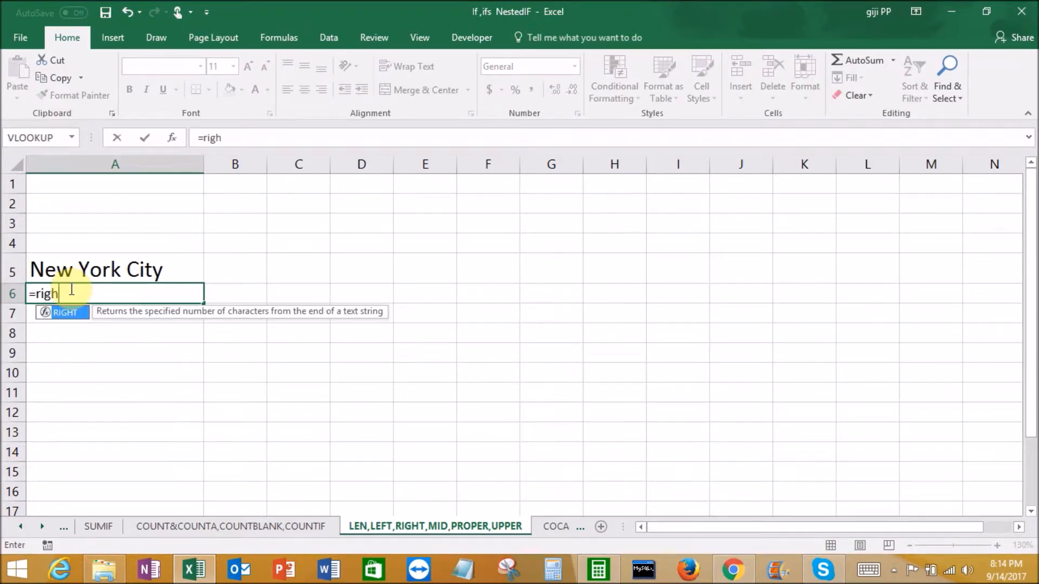
pyautogui.doubleClick(69, 313)
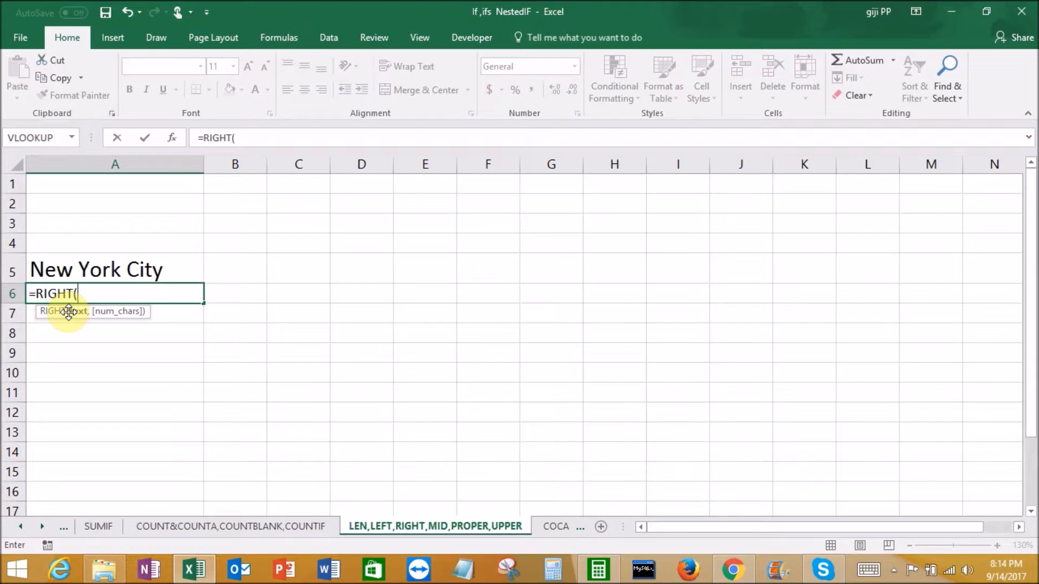
pyautogui.click(115, 272)
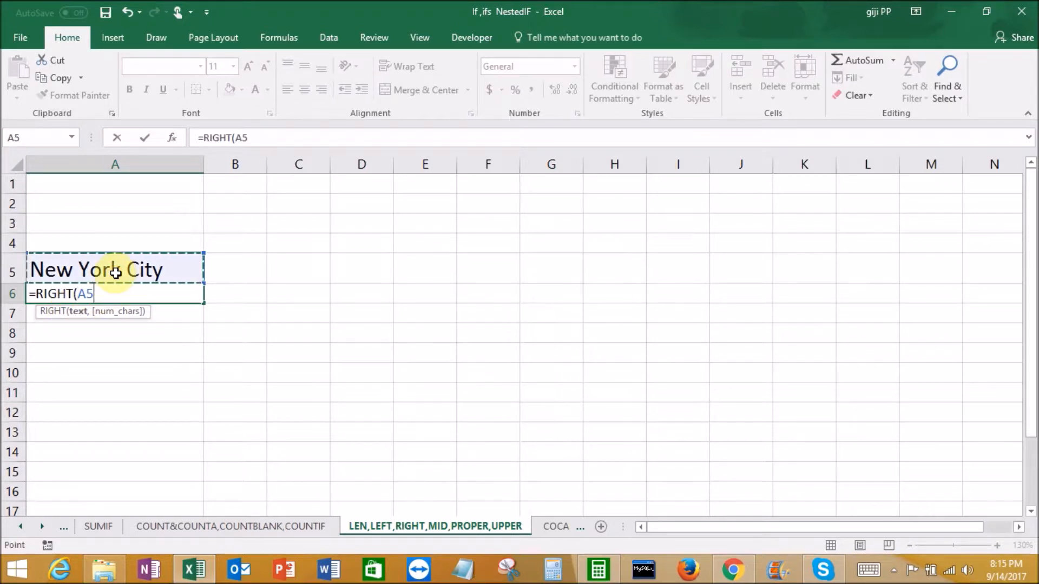
pyautogui.write(',')
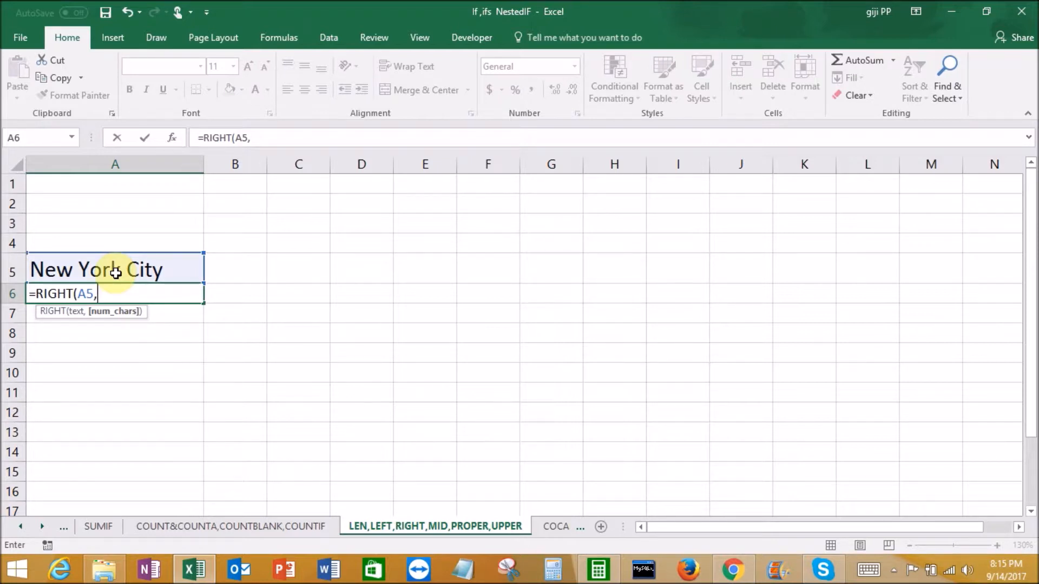
pyautogui.write('4)')
pyautogui.press('Return')
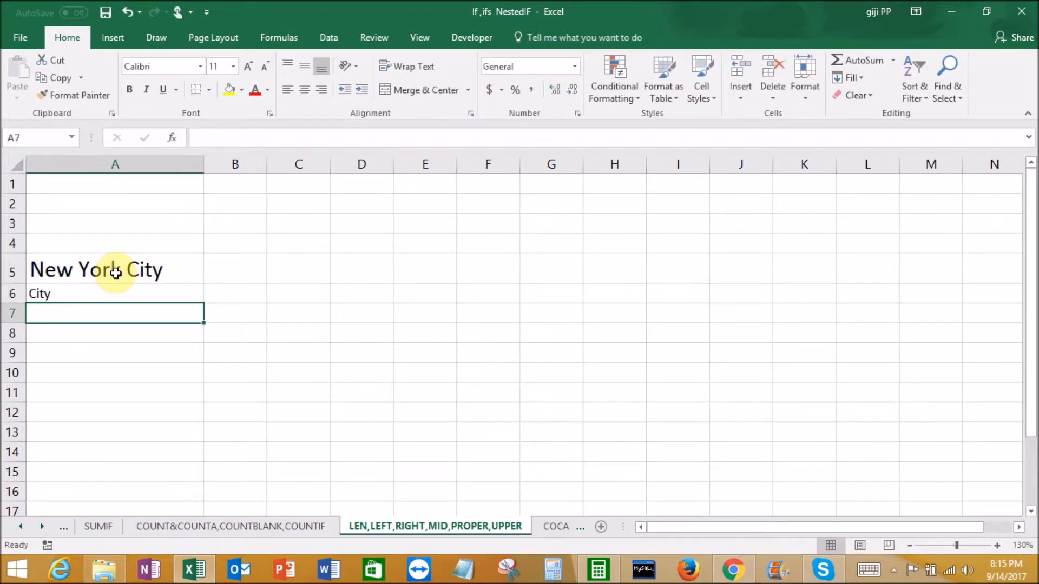
# Replace the RIGHT formula in A6 with a MID formula that extracts 8 characters of A5 starting at character 5
pyautogui.click(91, 295)
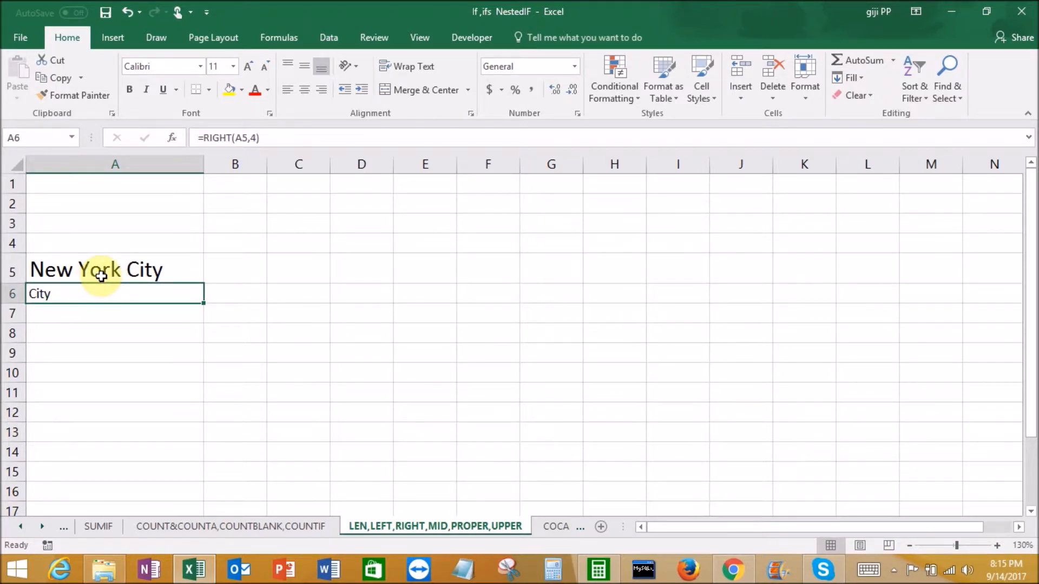
pyautogui.press('Delete')
pyautogui.write('=')
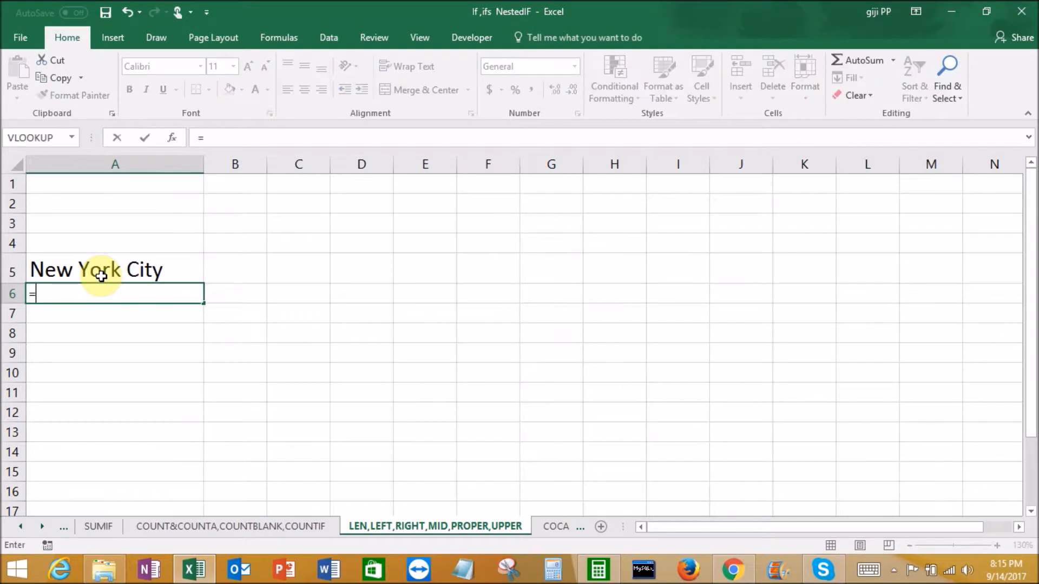
pyautogui.write('mid')
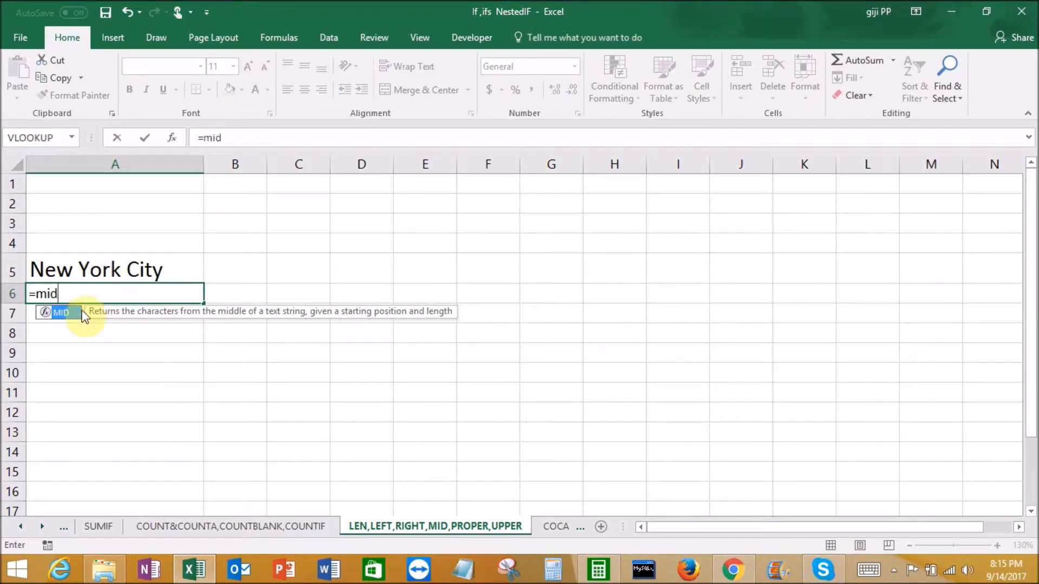
pyautogui.doubleClick(74, 314)
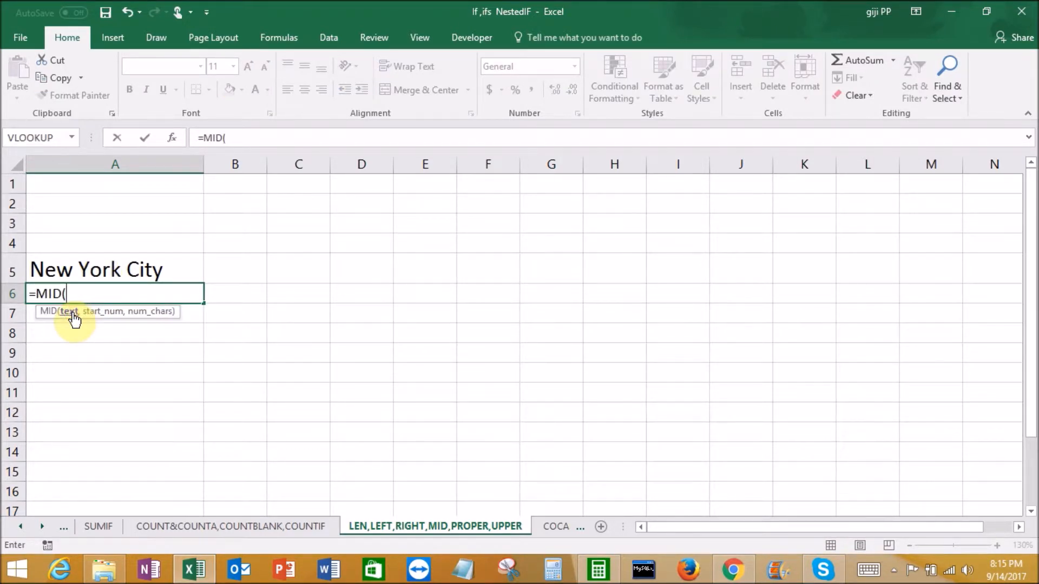
pyautogui.click(86, 271)
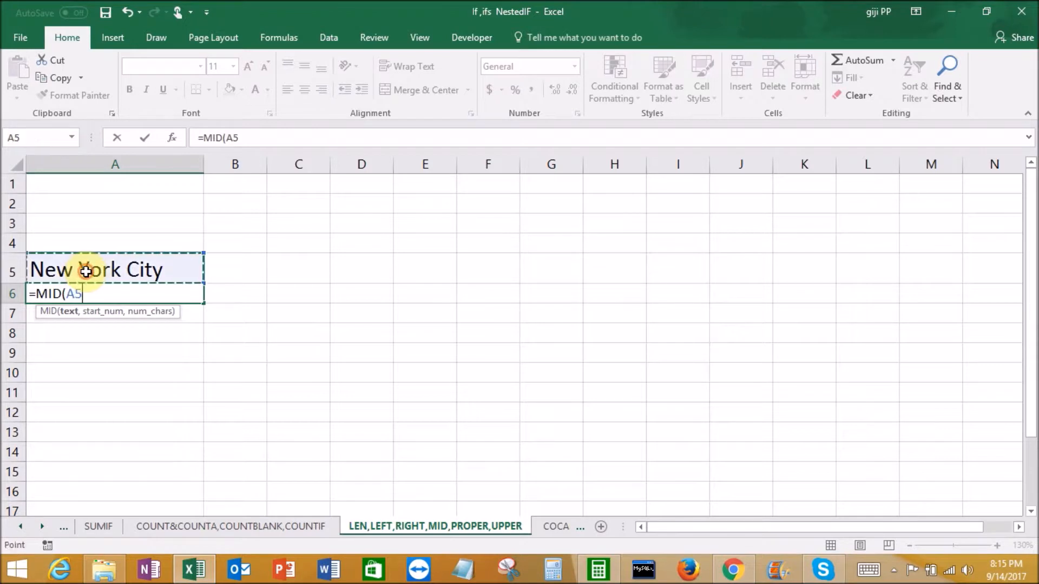
pyautogui.write(',')
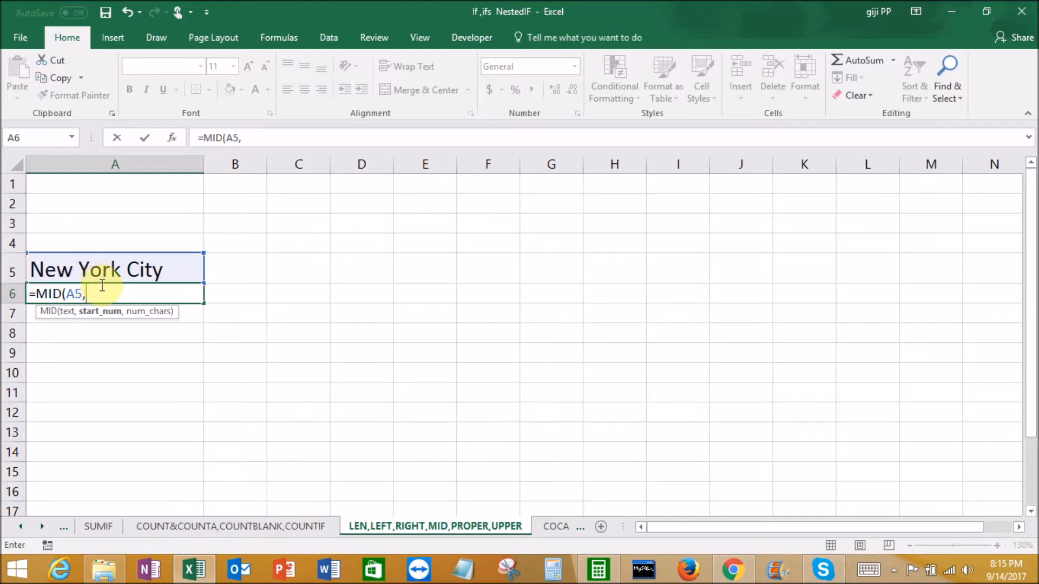
pyautogui.write('5,')
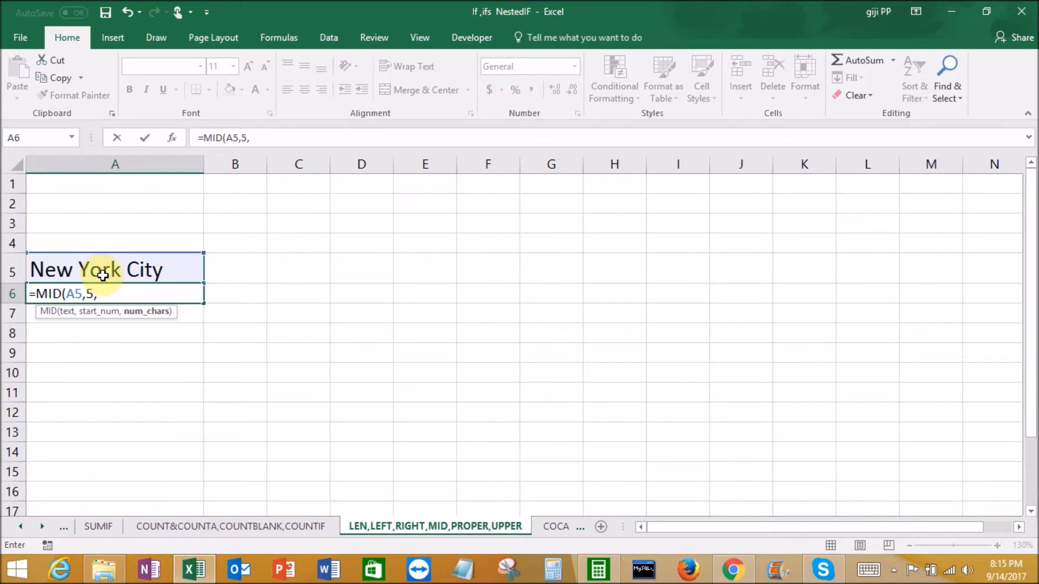
pyautogui.write('8')
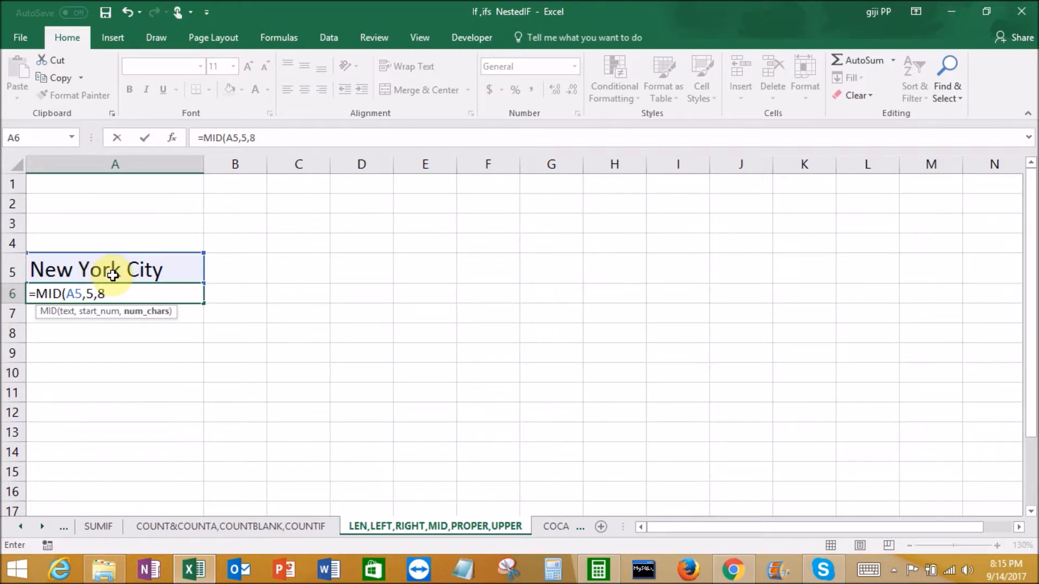
pyautogui.write(')')
pyautogui.press('Return')
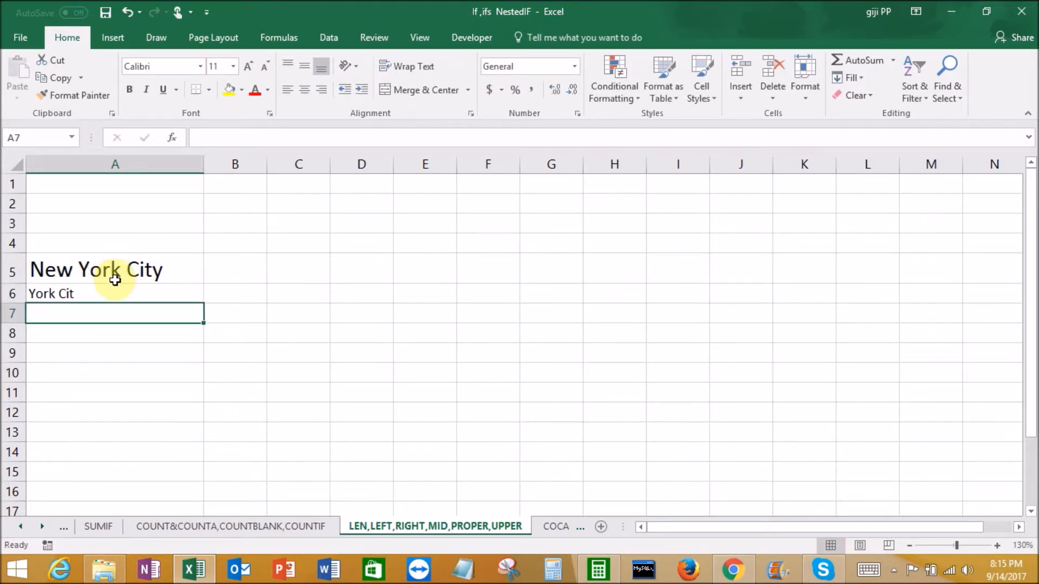
# Change the number of characters in A6's MID formula to 4
pyautogui.click(92, 295)
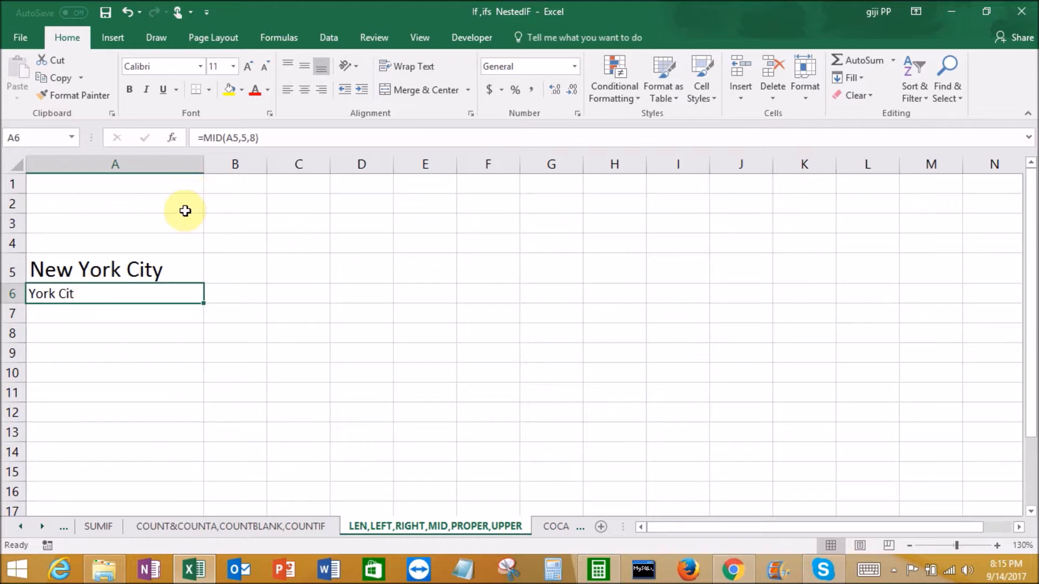
pyautogui.click(253, 139)
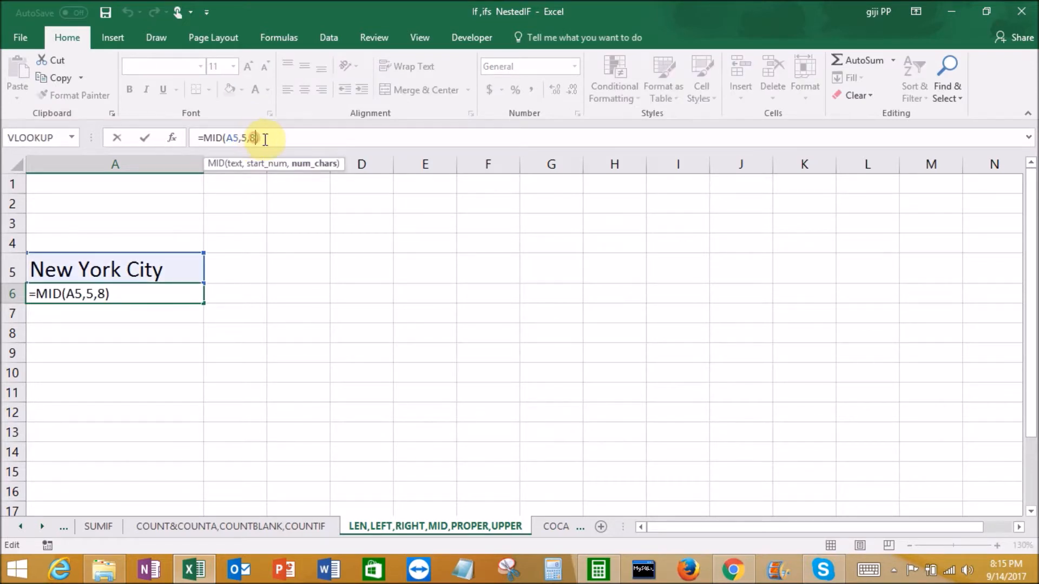
pyautogui.press('BackSpace')
pyautogui.write('4')
pyautogui.press('Return')
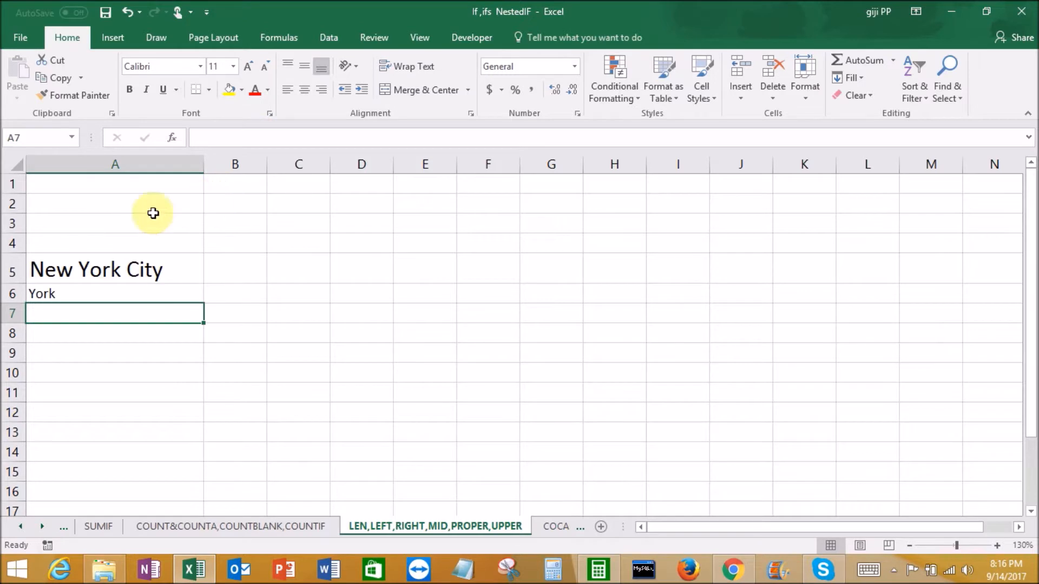
pyautogui.click(100, 292)
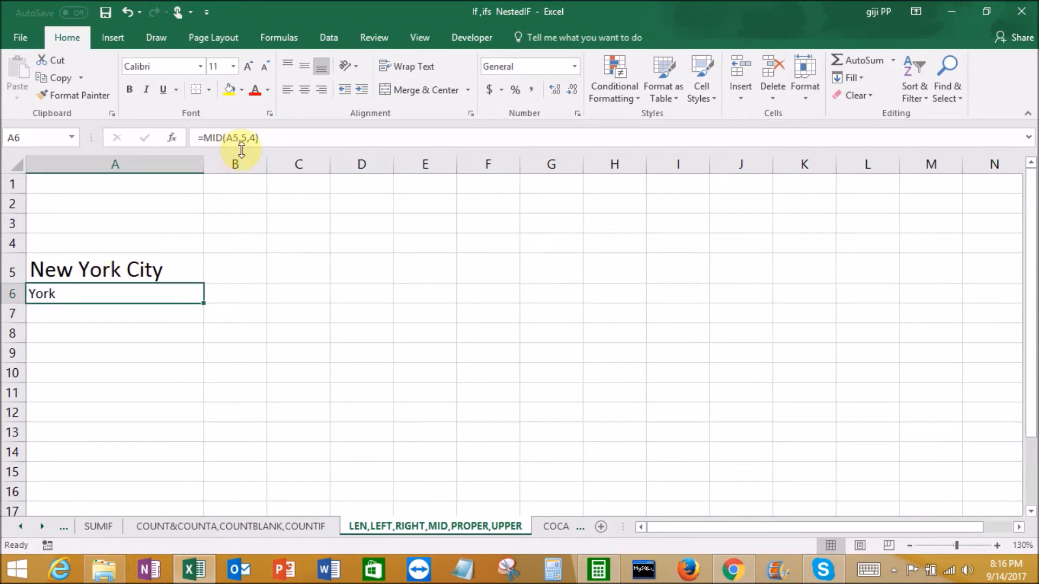
pyautogui.click(119, 270)
pyautogui.click(104, 295)
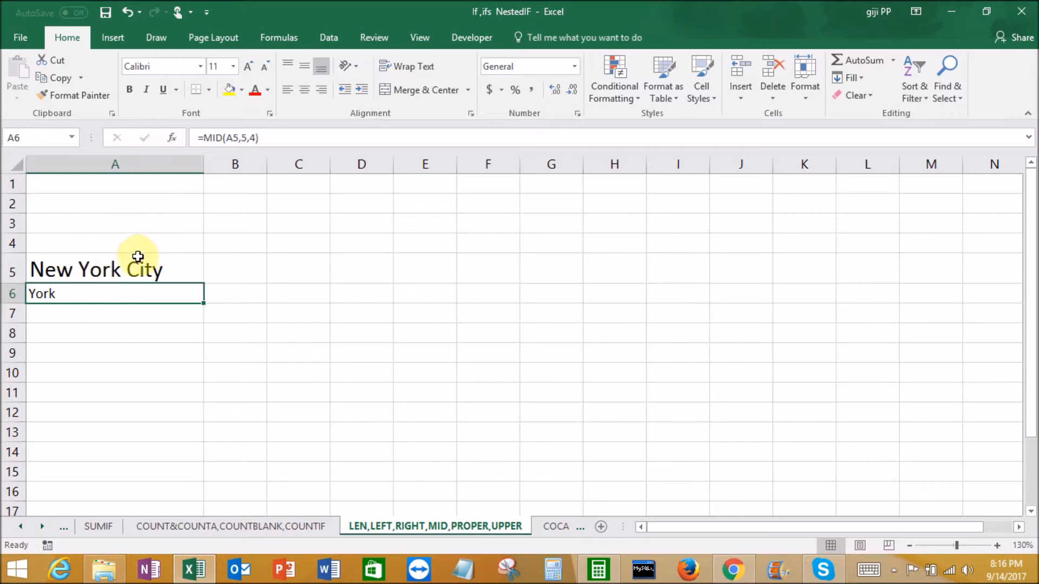
pyautogui.press('Down')
pyautogui.click(94, 292)
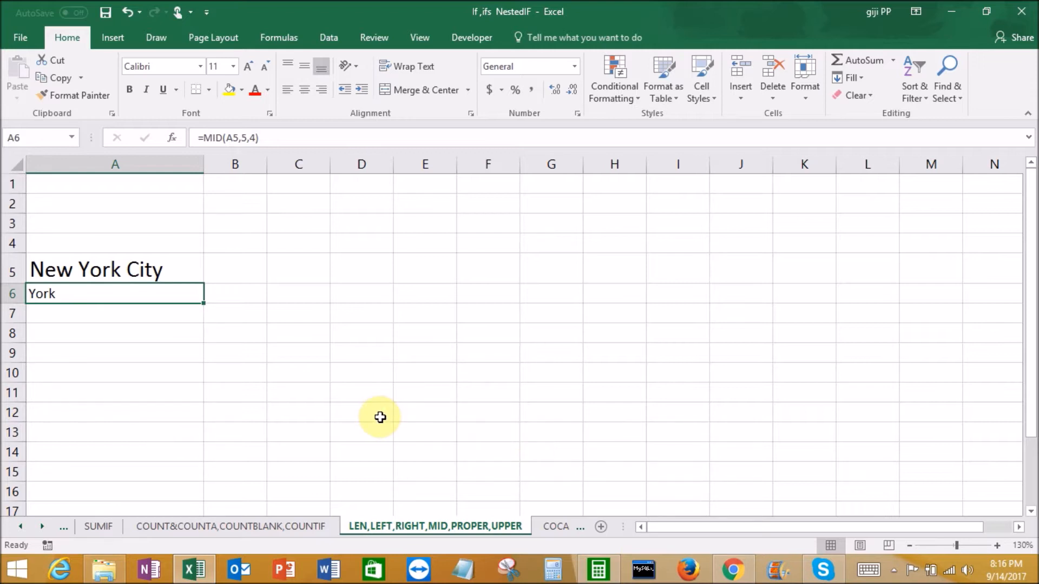
# Clear the MID formula from cell A6
pyautogui.click(139, 266)
pyautogui.click(77, 295)
pyautogui.press('Delete')
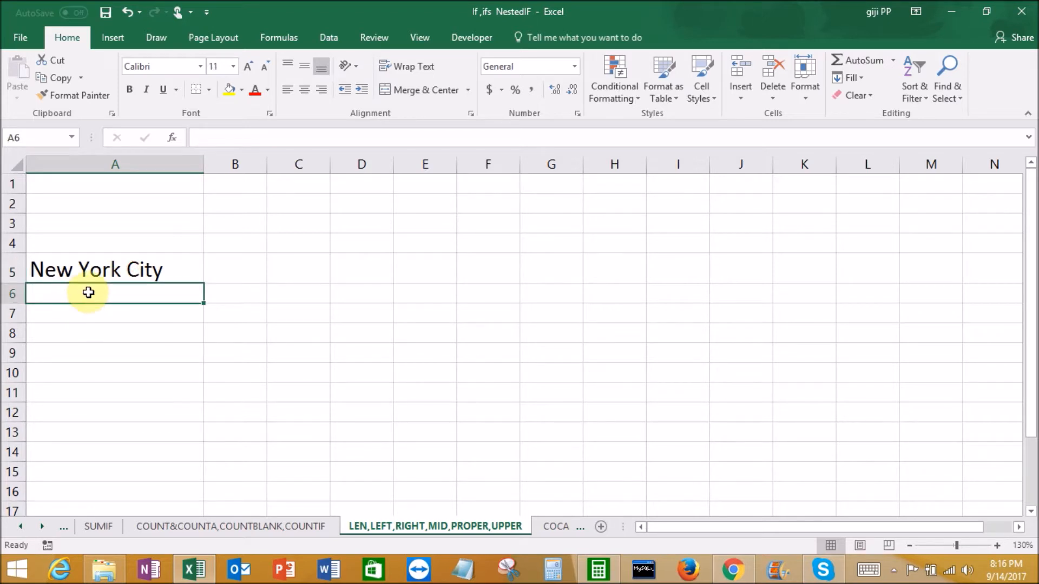
# Edit the text in A5 to all lowercase so it reads "new york city"
pyautogui.click(125, 281)
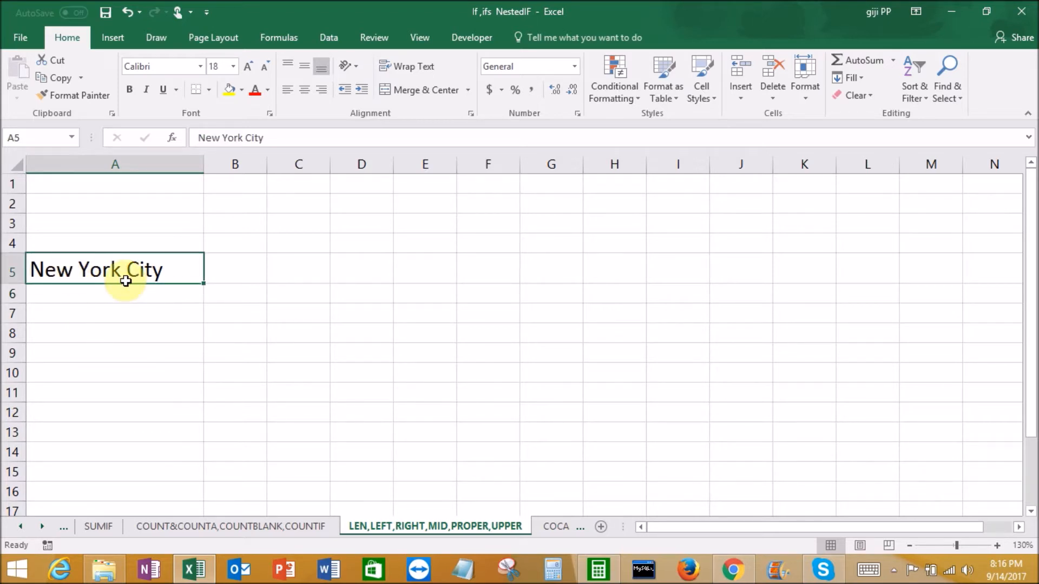
pyautogui.click(204, 138)
pyautogui.press('BackSpace')
pyautogui.write('n')
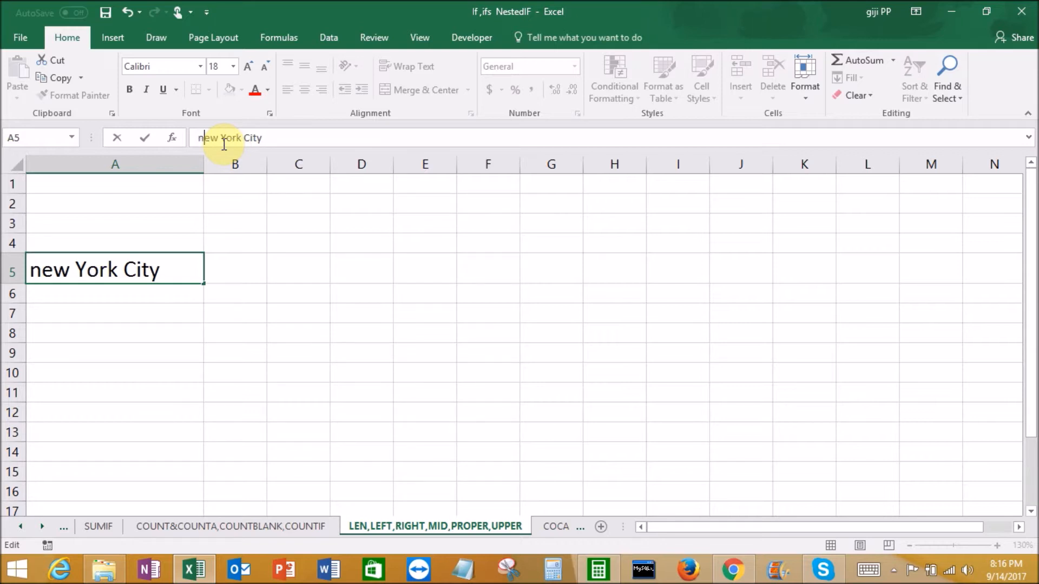
pyautogui.click(227, 138)
pyautogui.press('Delete')
pyautogui.write('y')
pyautogui.click(244, 139)
pyautogui.press('Delete')
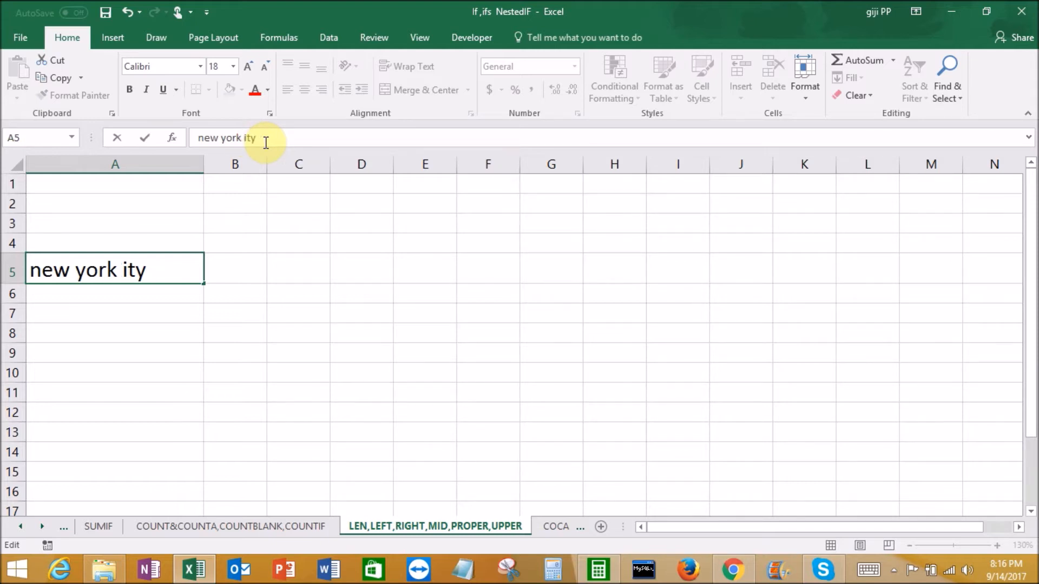
pyautogui.write('c')
pyautogui.press('Return')
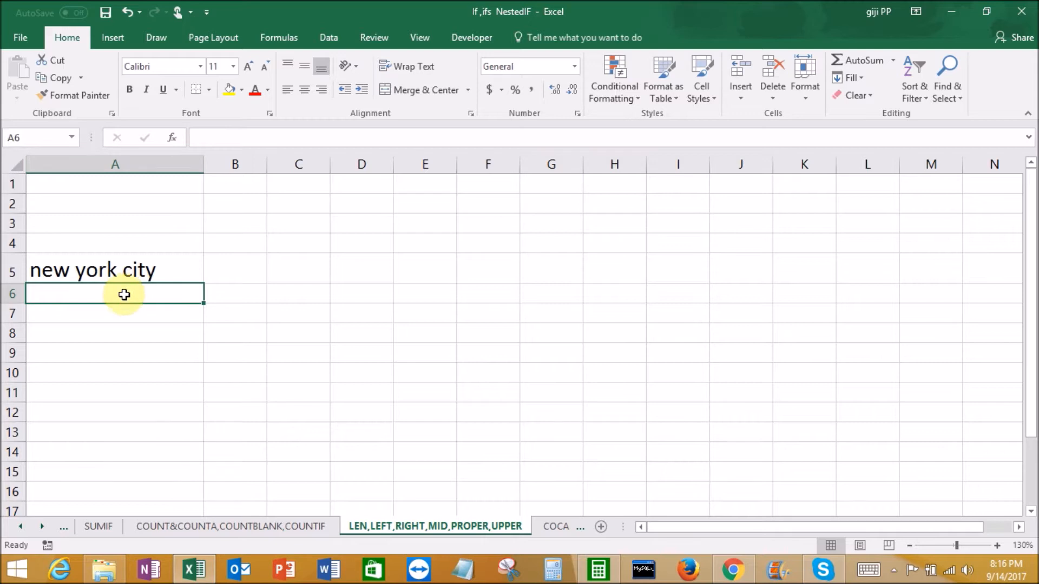
# Enter a PROPER formula in cell A6 that capitalizes the first letter of each word in A5
pyautogui.write('=pr')
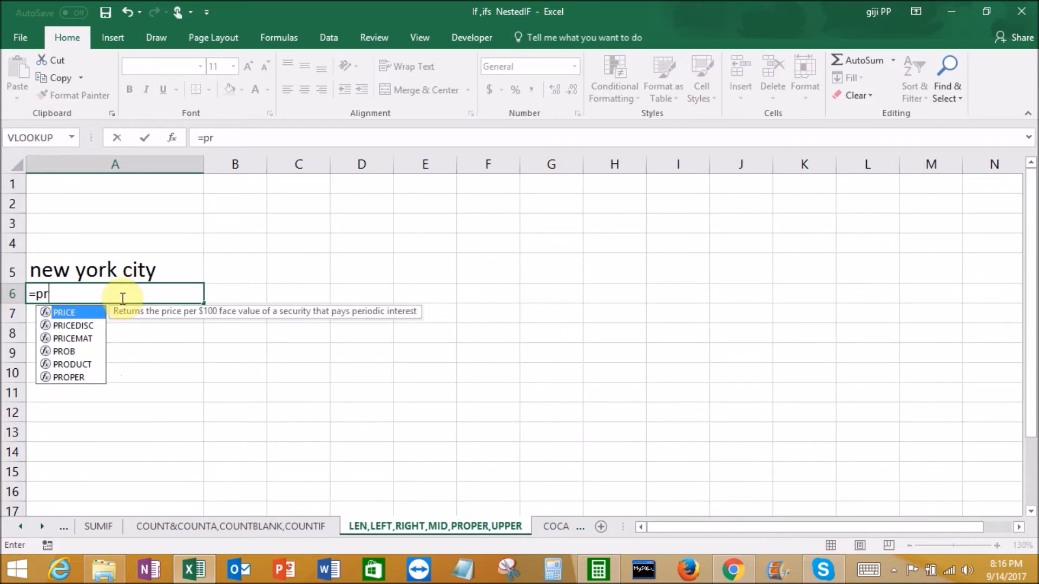
pyautogui.write('o')
pyautogui.doubleClick(78, 337)
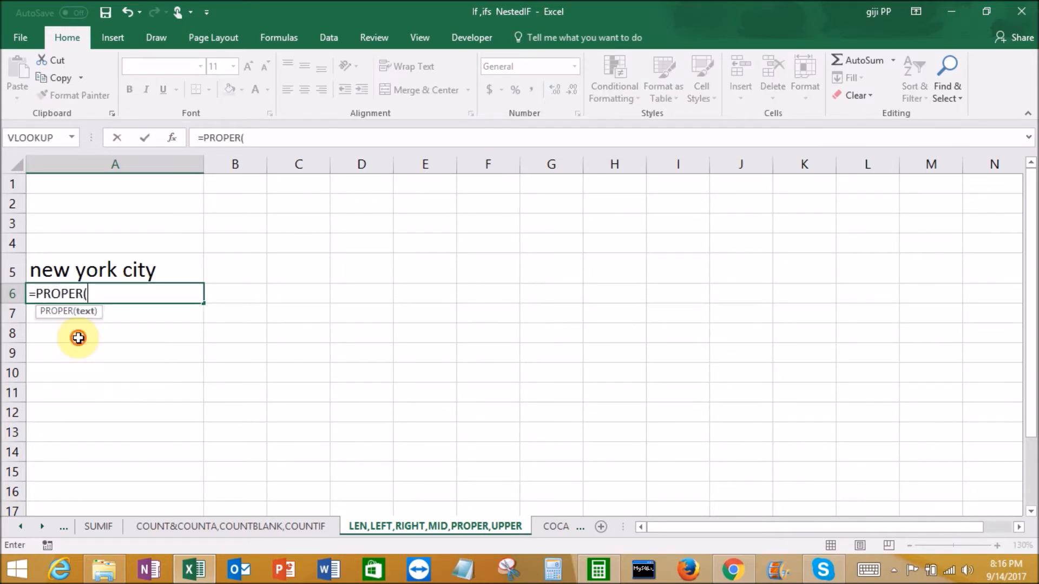
pyautogui.click(78, 338)
pyautogui.click(108, 271)
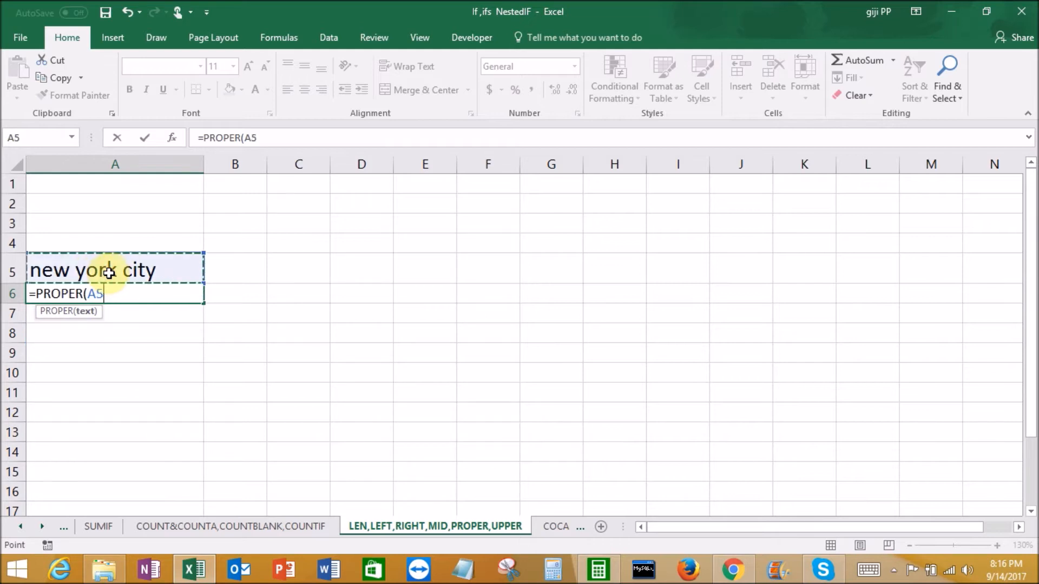
pyautogui.write(')')
pyautogui.press('Return')
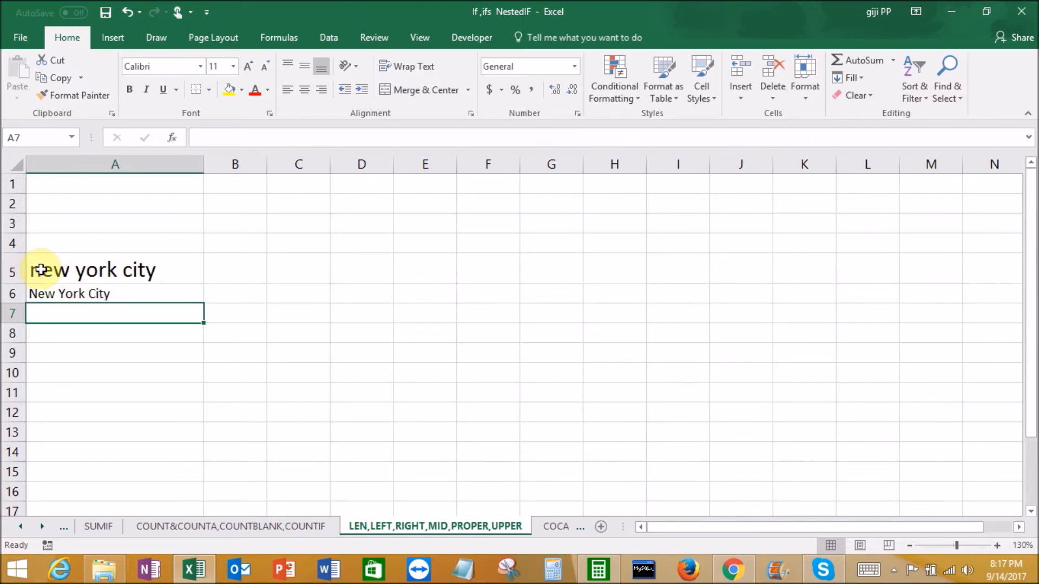
# Replace the PROPER formula in A6 with an UPPER formula that converts A5 to uppercase, and clear A6 again
pyautogui.click(102, 295)
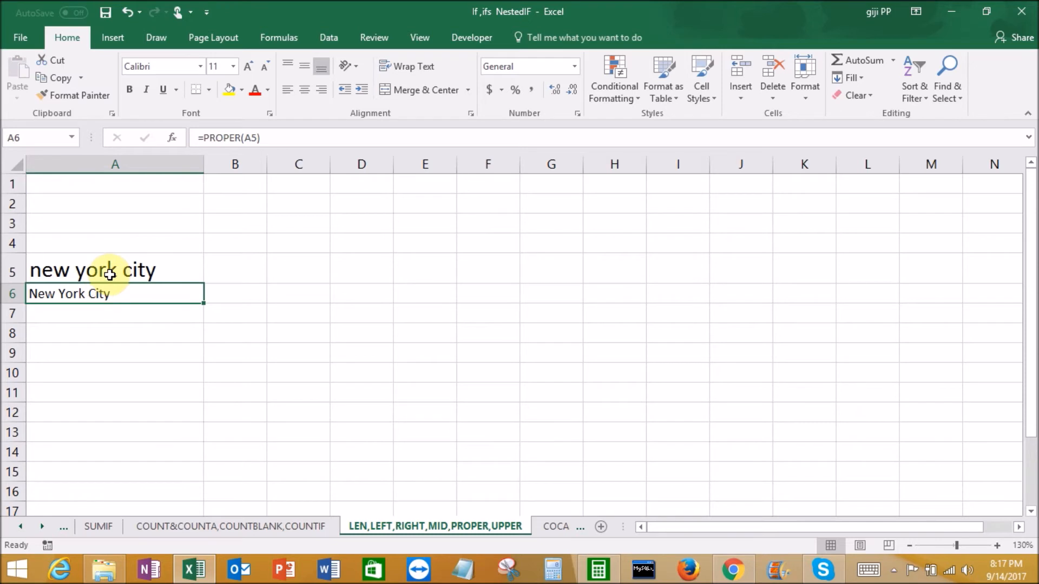
pyautogui.click(110, 271)
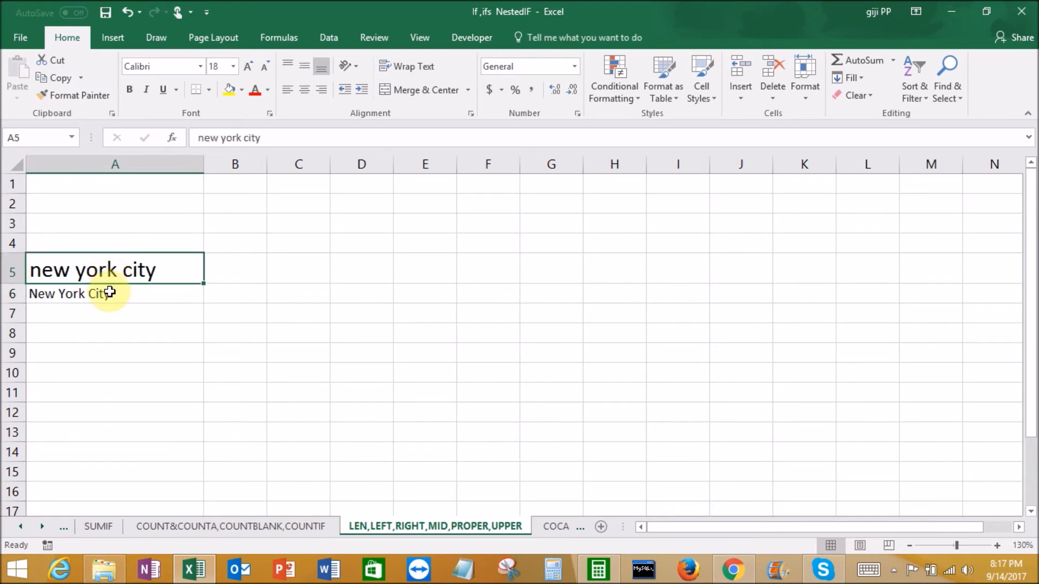
pyautogui.click(107, 294)
pyautogui.write('=uppe')
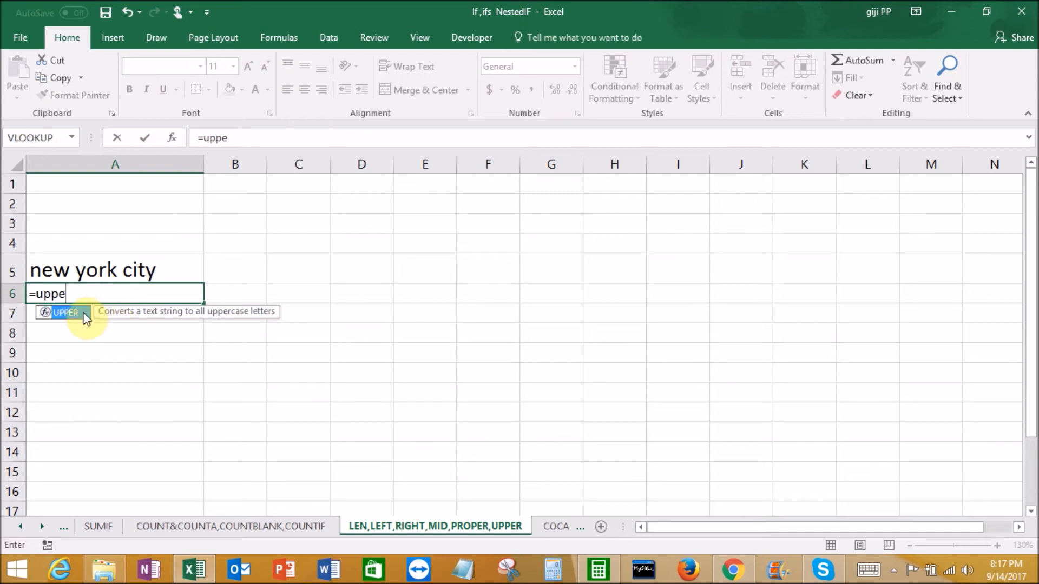
pyautogui.doubleClick(80, 313)
pyautogui.click(104, 269)
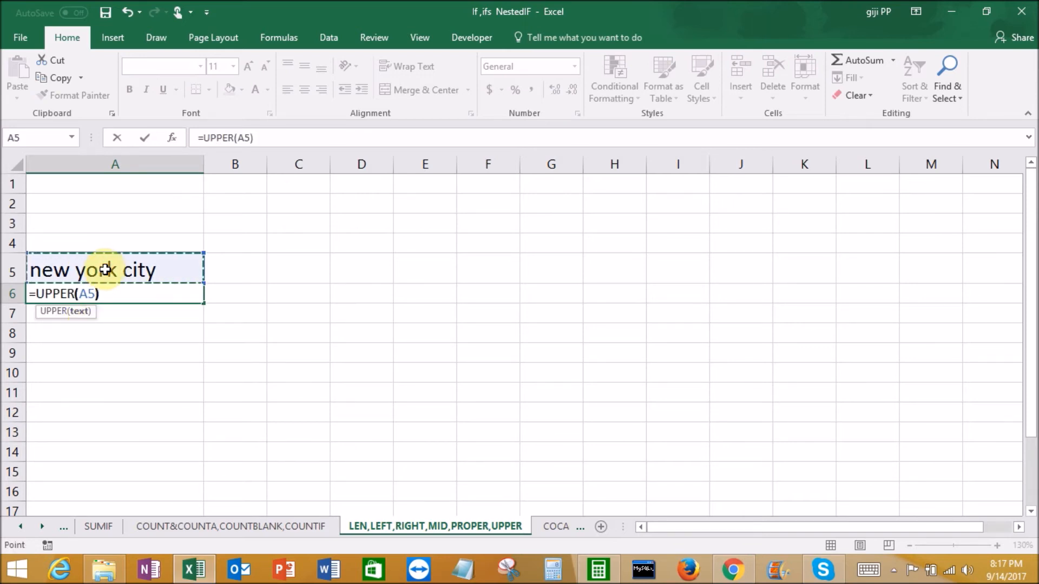
pyautogui.press('Return')
pyautogui.click(84, 292)
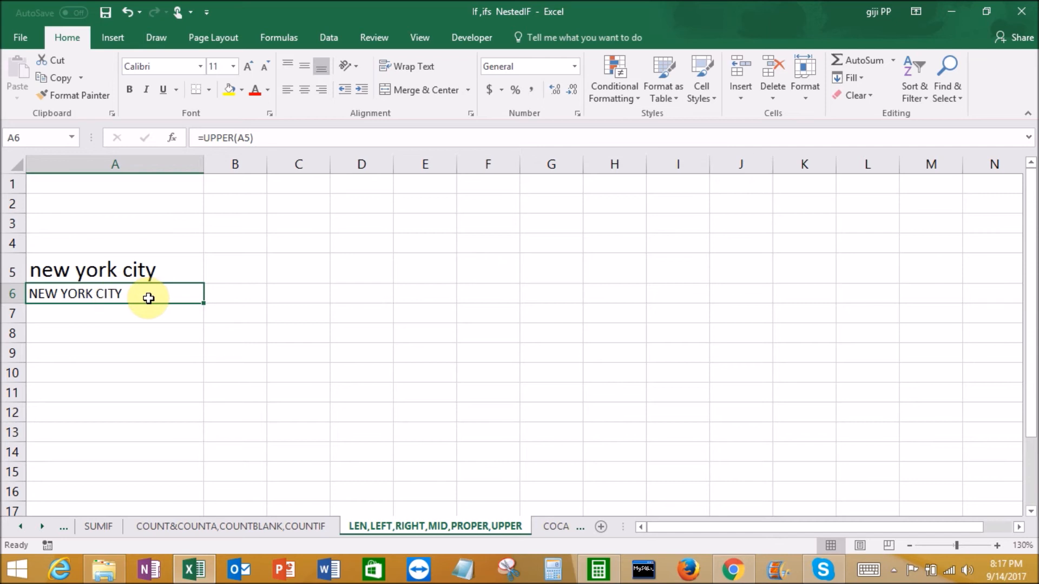
pyautogui.press('Delete')
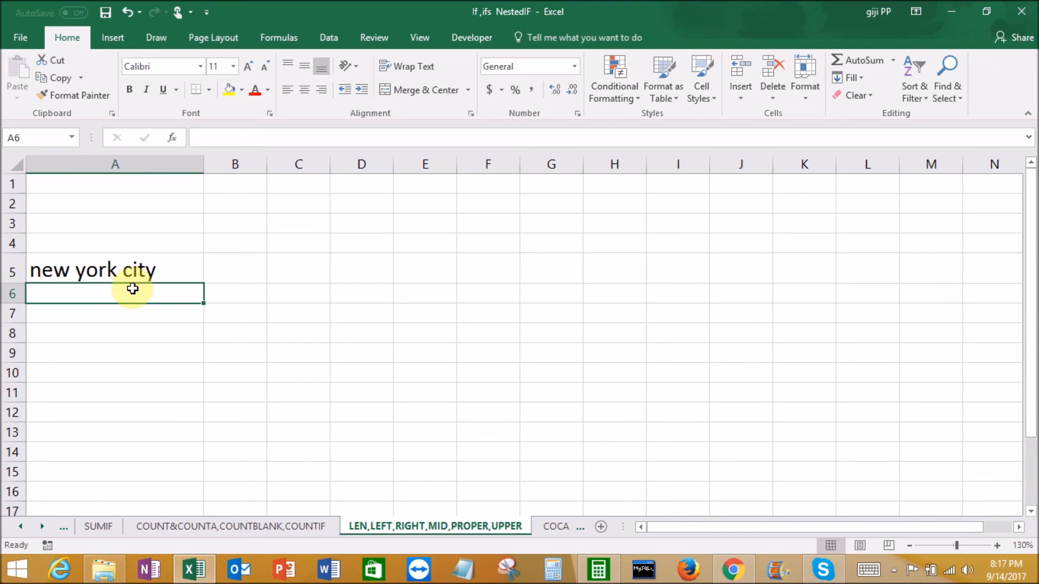
pyautogui.write('=lowe')
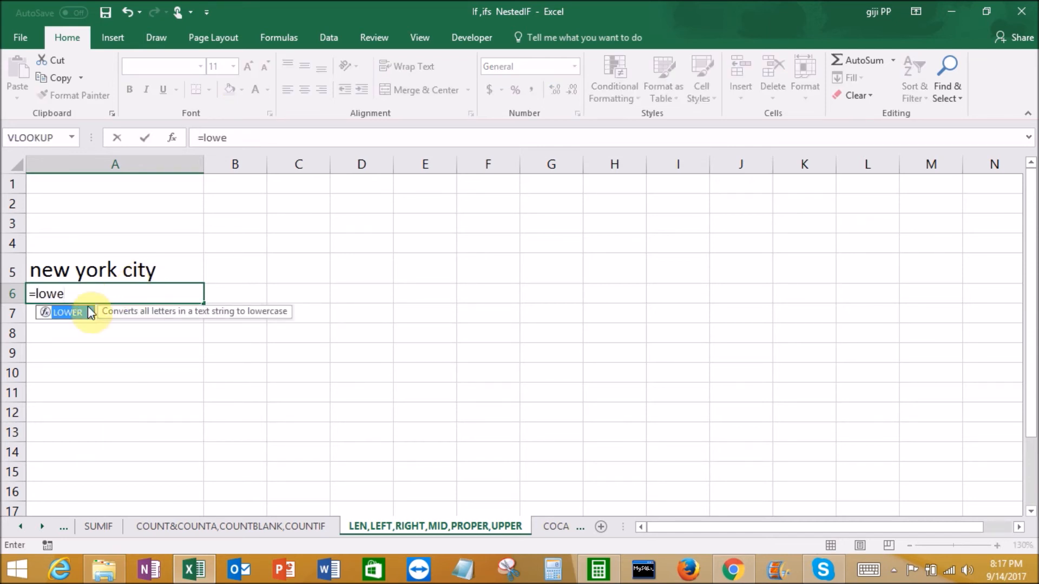
pyautogui.click(82, 334)
pyautogui.click(80, 297)
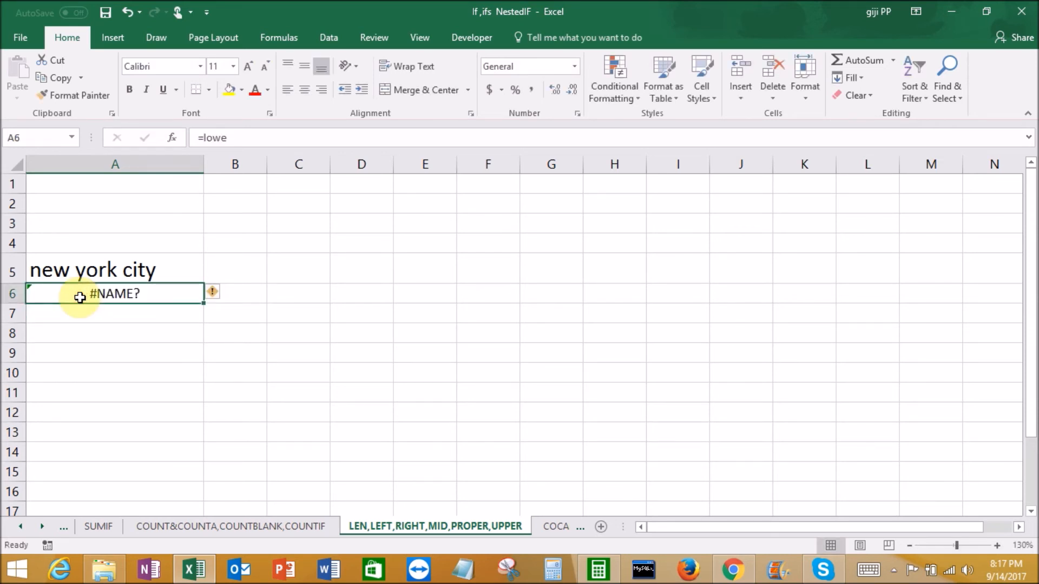
pyautogui.press('Delete')
# Edit the text in A5 to capitalize each word so it reads "New York City"
pyautogui.click(36, 269)
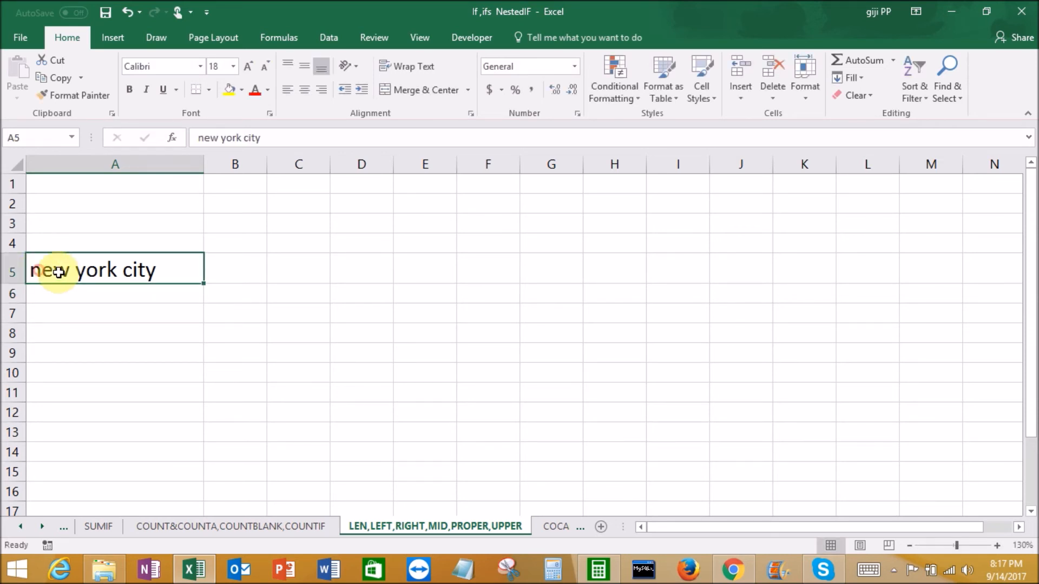
pyautogui.moveTo(271, 137); pyautogui.dragTo(196, 140)
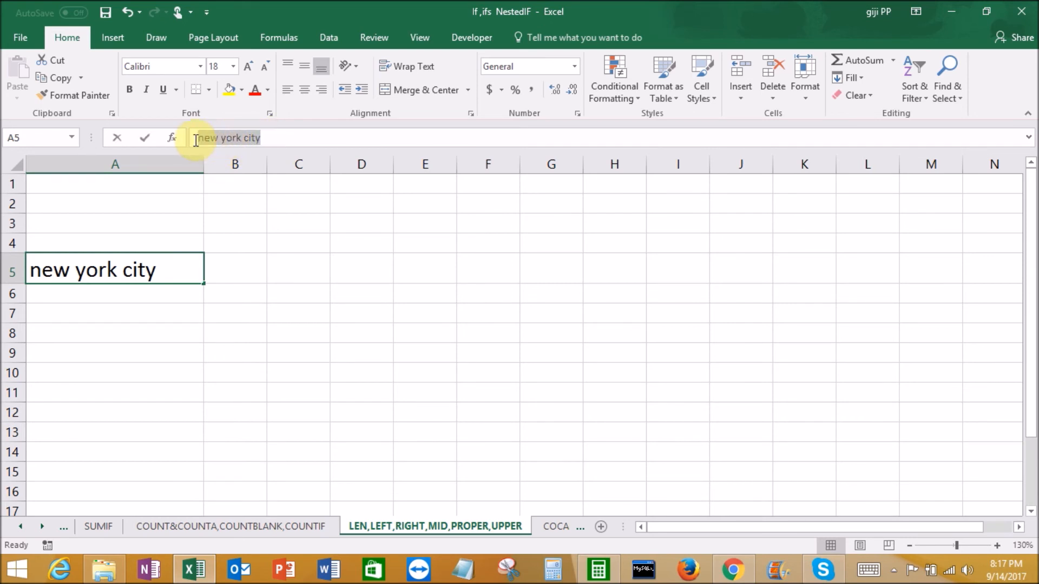
pyautogui.doubleClick(47, 275)
pyautogui.press('BackSpace')
pyautogui.write('N')
pyautogui.click(90, 268)
pyautogui.press('BackSpace')
pyautogui.write('Y')
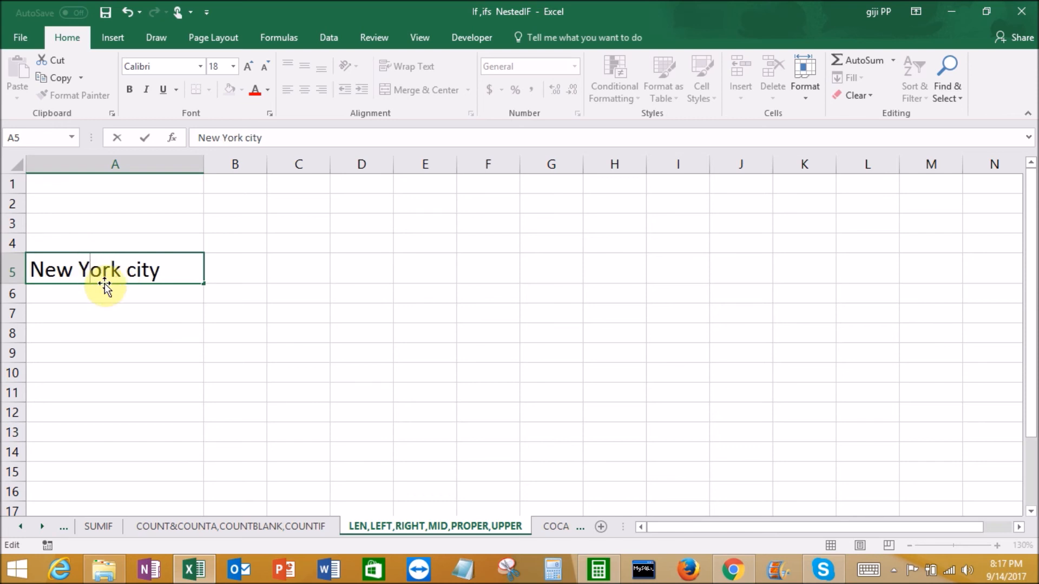
pyautogui.click(135, 271)
pyautogui.press('BackSpace')
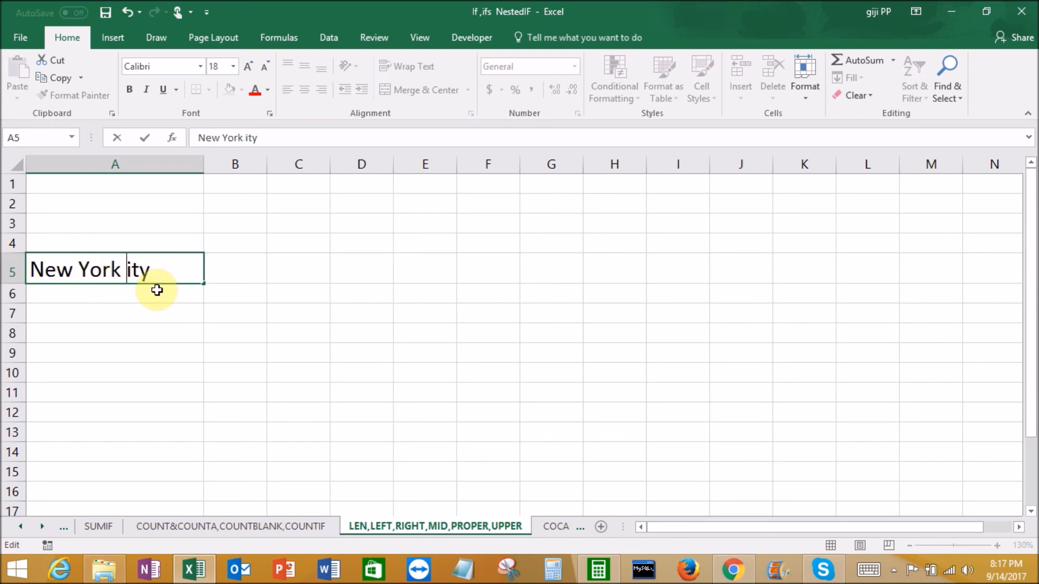
pyautogui.write('C')
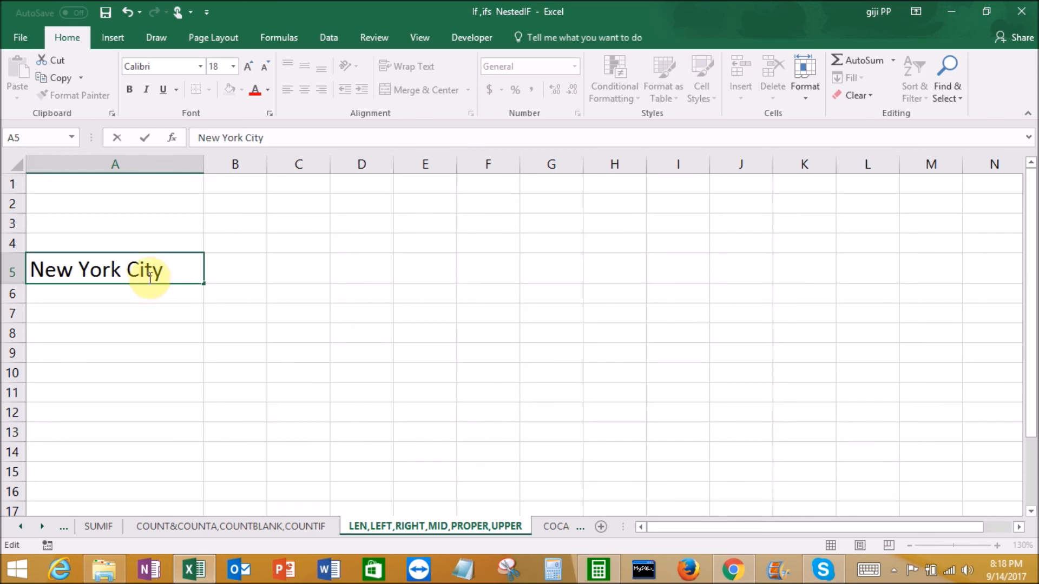
pyautogui.click(147, 292)
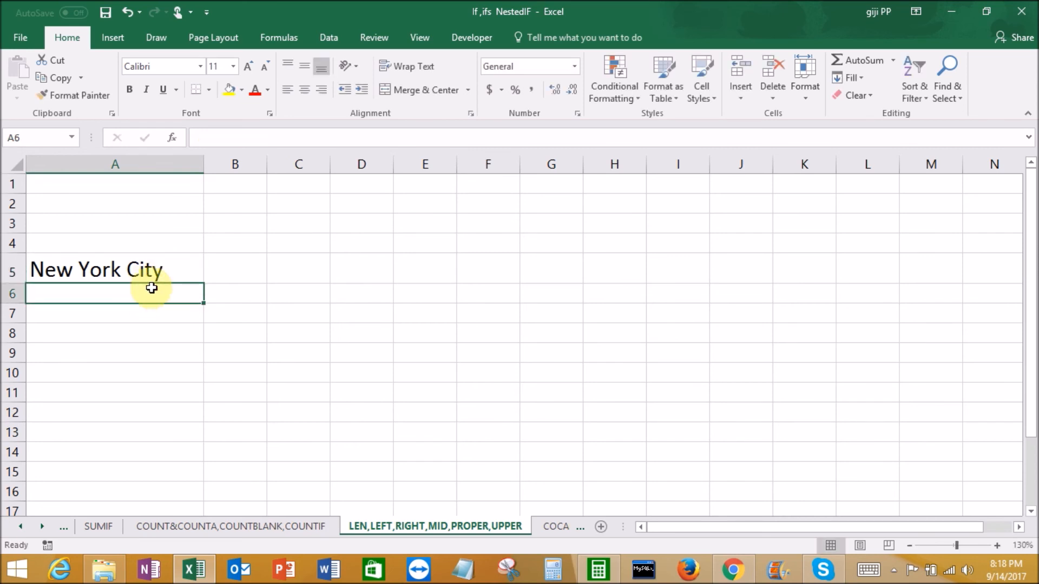
# Enter a LOWER formula in cell A6 that converts the text in A5 to lowercase
pyautogui.click(135, 272)
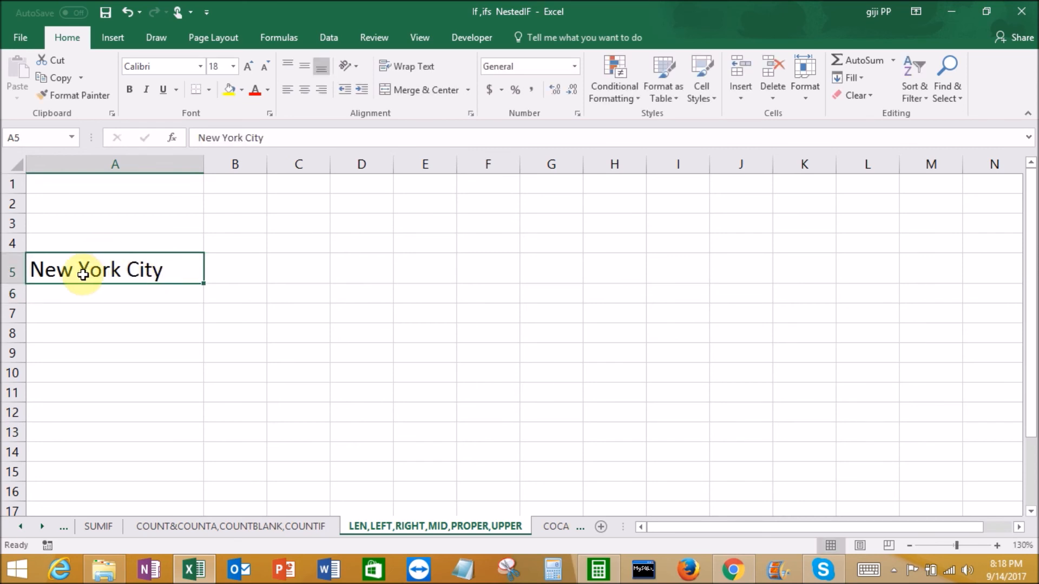
pyautogui.click(82, 294)
pyautogui.write('=lo')
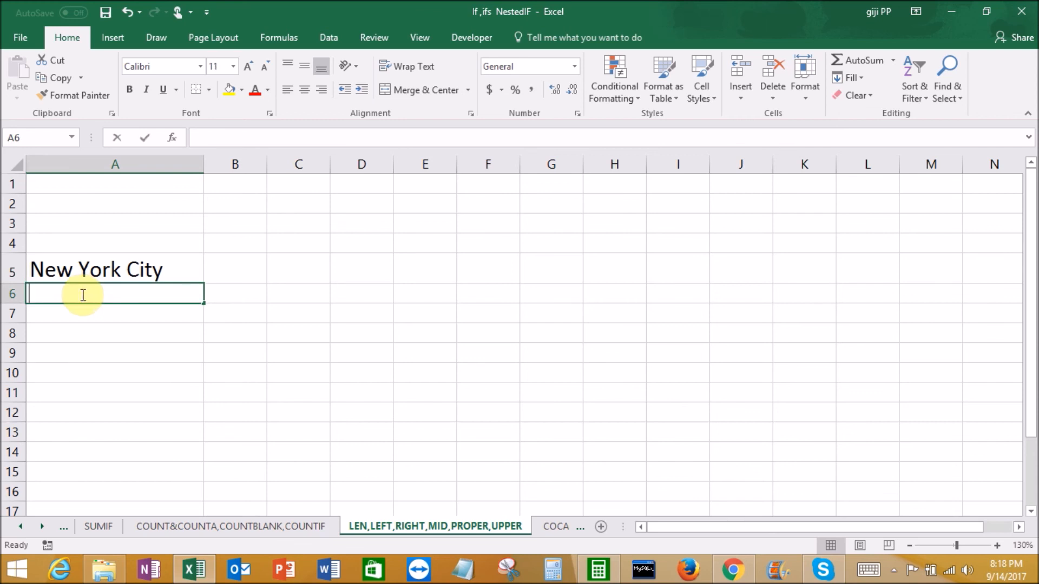
pyautogui.write('w')
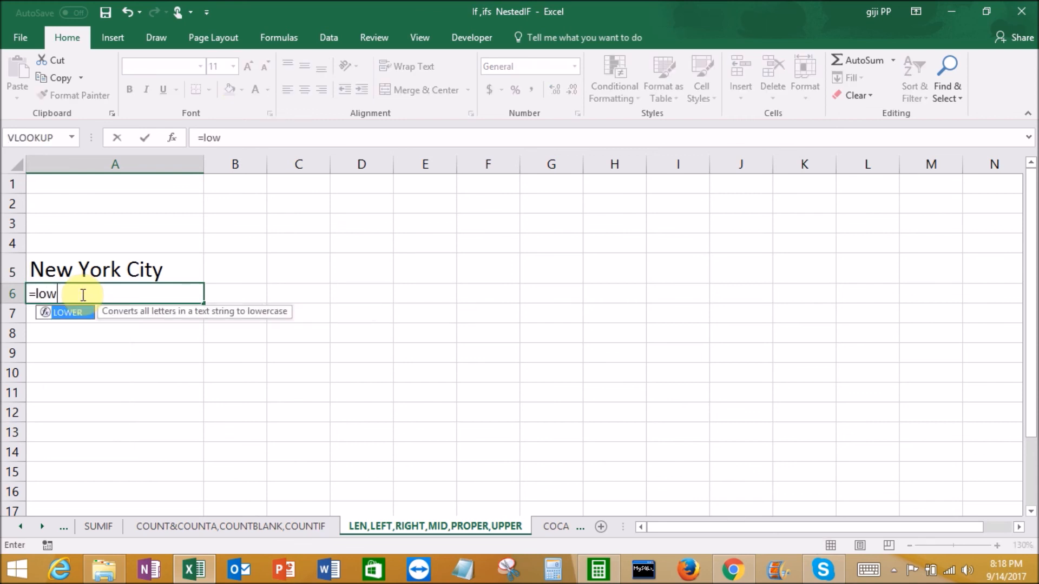
pyautogui.doubleClick(75, 312)
pyautogui.click(108, 275)
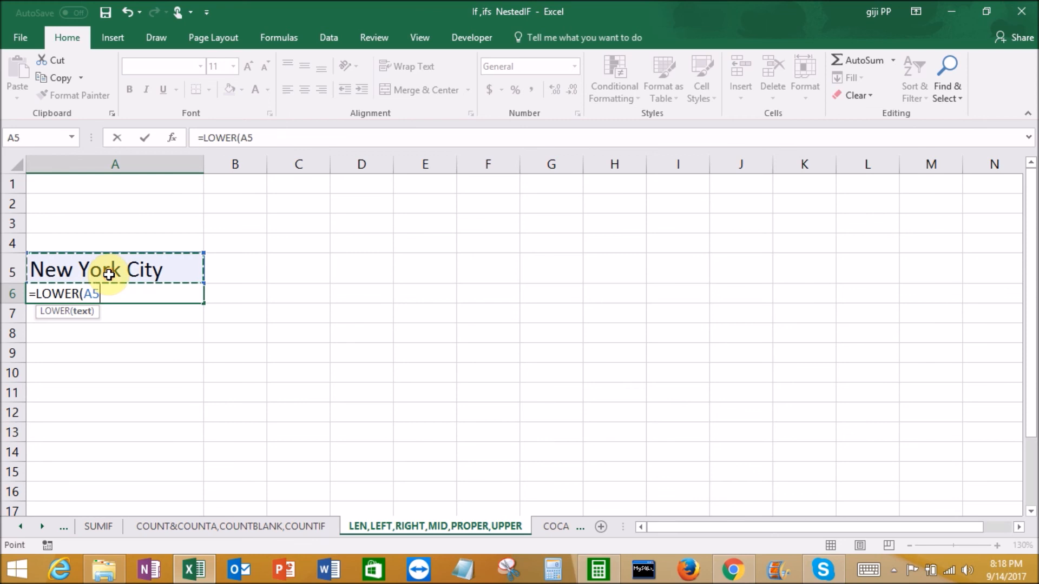
pyautogui.write(')')
pyautogui.press('Return')
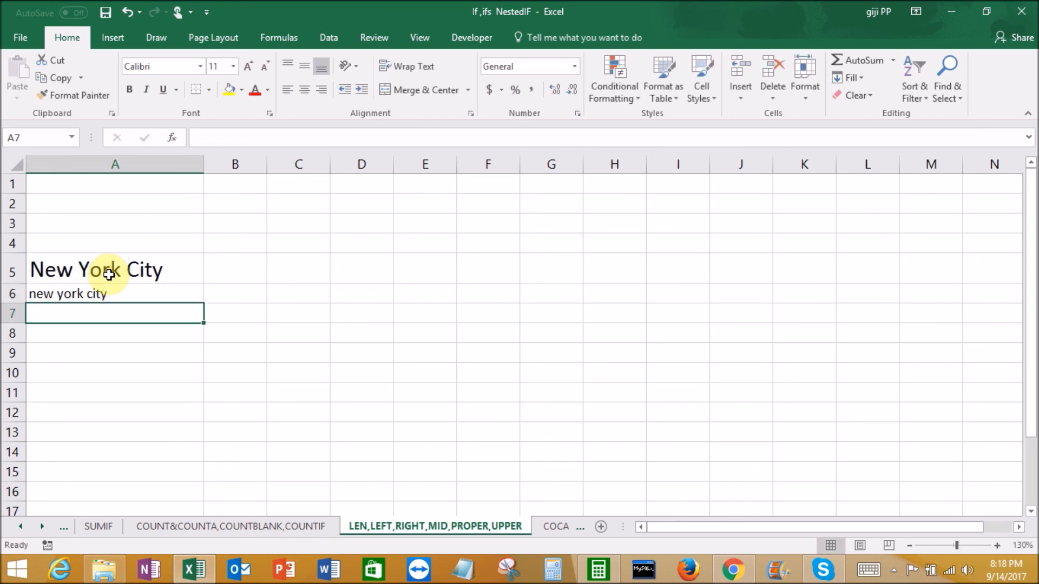